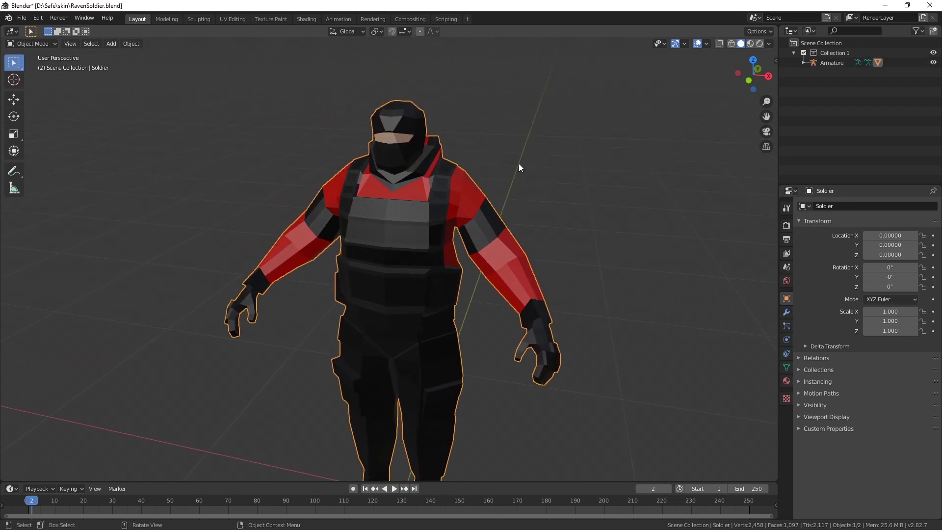
# Show the soldier's Material Properties and enlarge the slot list to show every slot
pyautogui.moveTo(457, 176); pyautogui.dragTo(490, 194, button='middle')
pyautogui.click(787, 381)
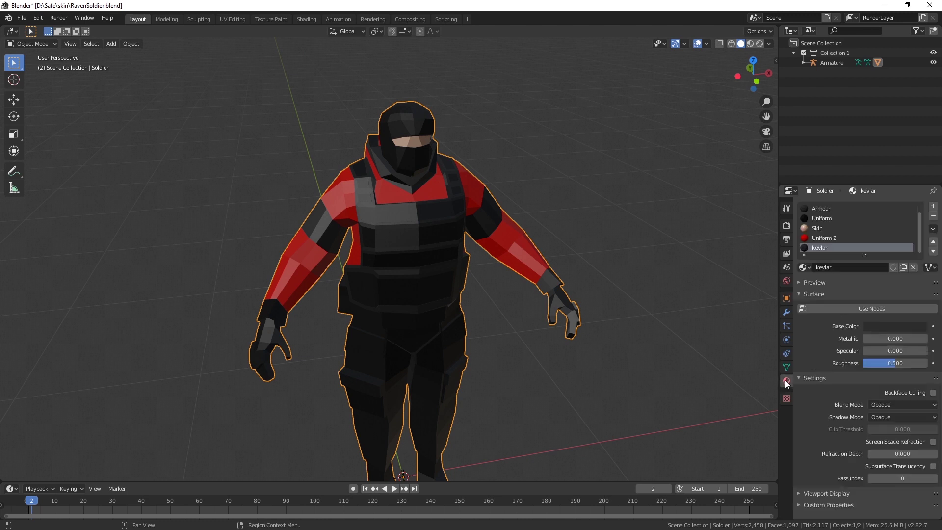
pyautogui.moveTo(857, 256); pyautogui.dragTo(858, 273)
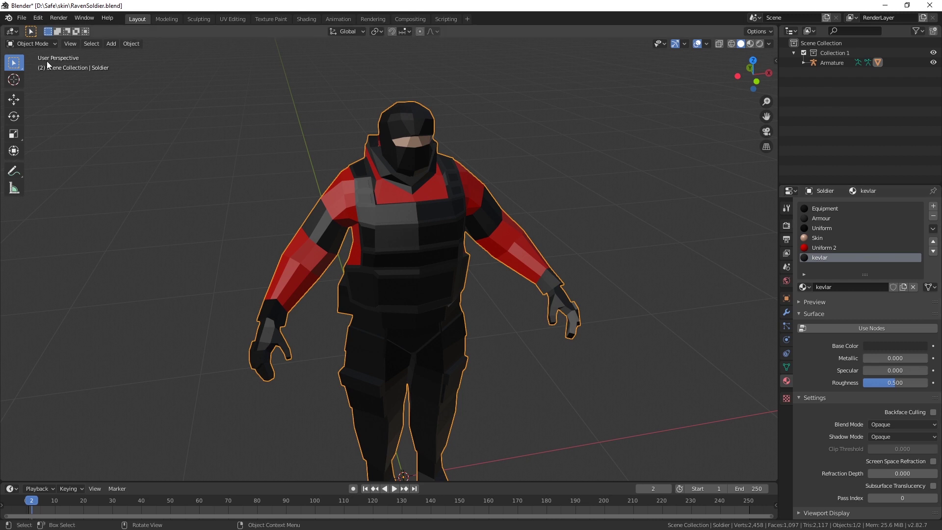
# Enter Edit Mode and select all faces assigned to the Uniform 2 slot
pyautogui.click(33, 43)
pyautogui.click(27, 64)
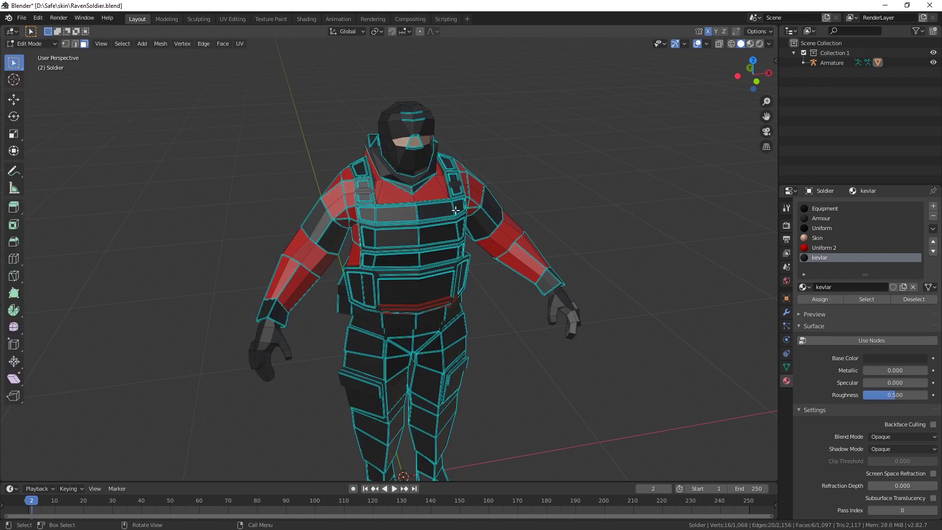
pyautogui.click(865, 248)
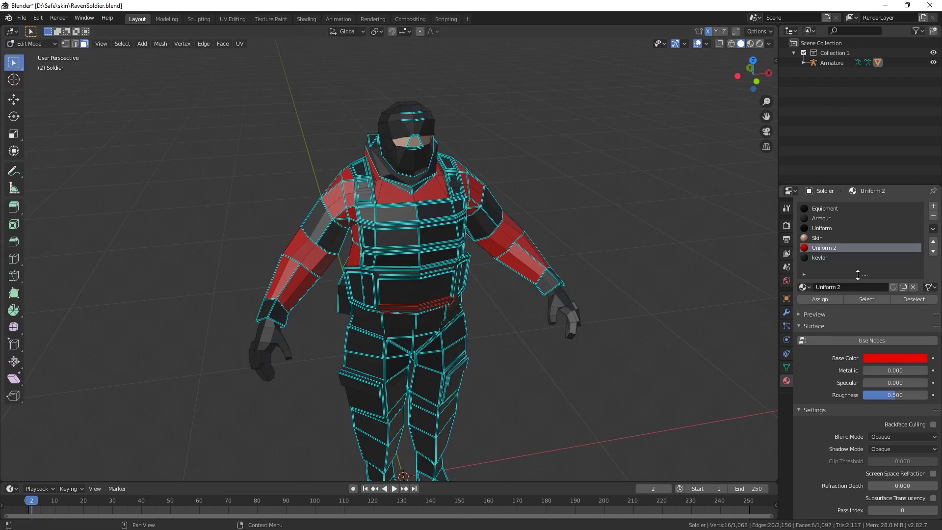
pyautogui.click(866, 300)
pyautogui.moveTo(592, 250)
pyautogui.mouseDown(button='middle')
pyautogui.moveTo(414, 246)
pyautogui.moveTo(577, 249)
pyautogui.mouseUp(button='middle')
# Undo the last action and switch the soldier back to Object Mode
pyautogui.hotkey('ctrl', 'z')
pyautogui.click(37, 44)
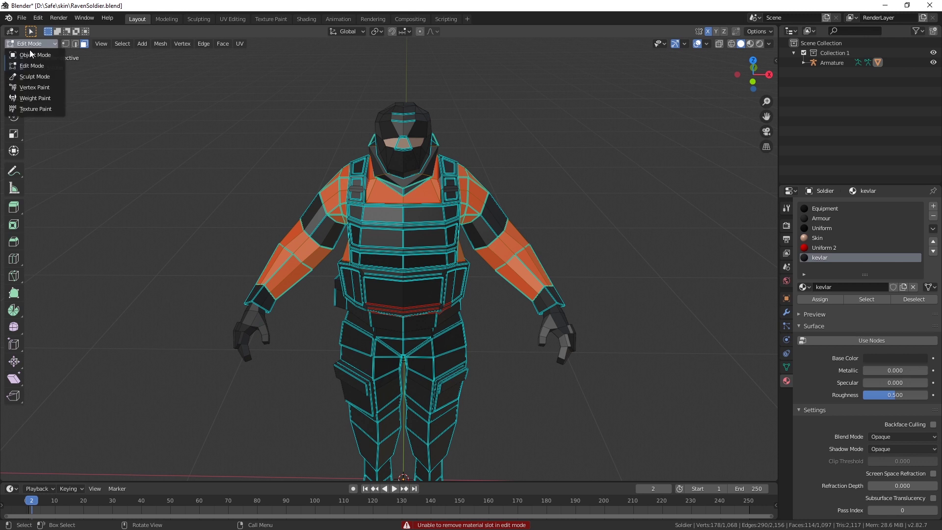
pyautogui.click(30, 55)
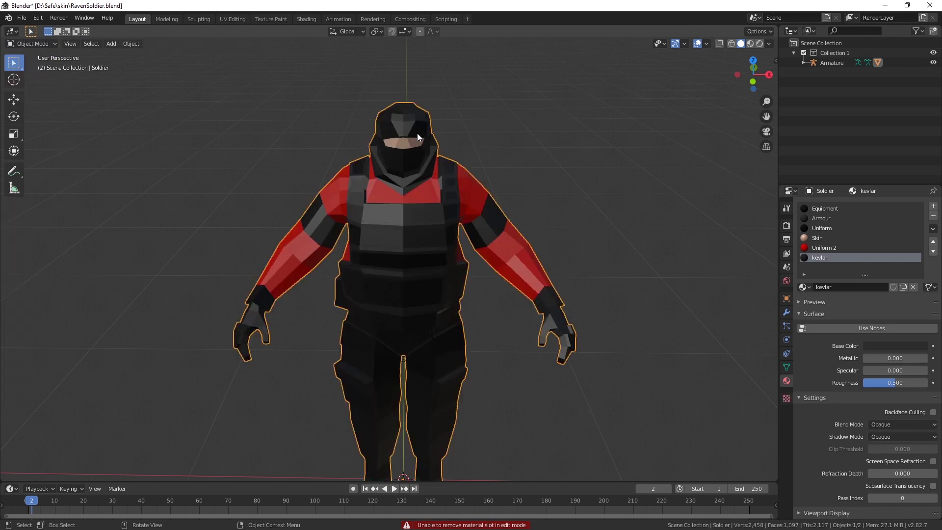
# Remove three material slots with the minus button, then restore them with Ctrl+Z
pyautogui.click(934, 216)
pyautogui.click(934, 216)
pyautogui.click(933, 216)
pyautogui.click(934, 216)
pyautogui.click(934, 216)
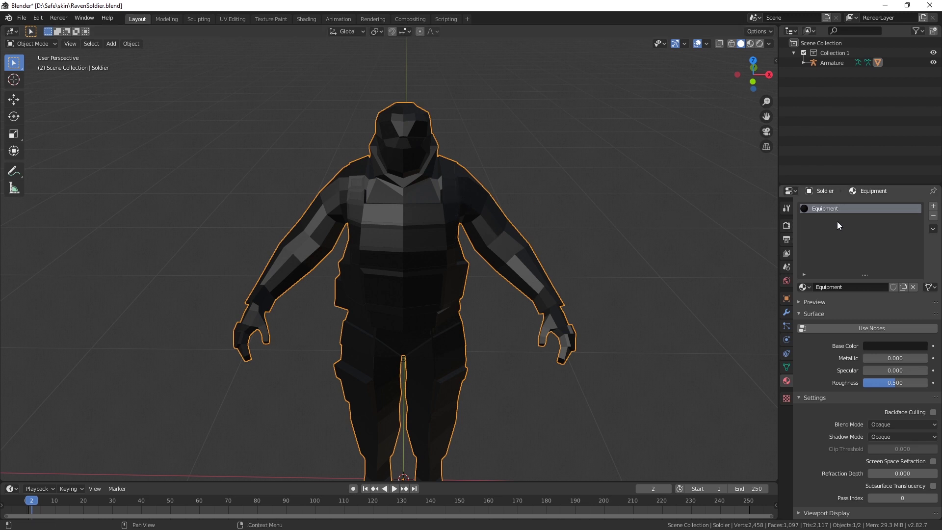
pyautogui.moveTo(638, 223); pyautogui.dragTo(532, 226, button='middle')
pyautogui.hotkey('ctrl', 'z')
pyautogui.hotkey('ctrl', 'z')
pyautogui.hotkey('ctrl', 'z')
pyautogui.hotkey('ctrl', 'z')
pyautogui.hotkey('ctrl', 'z')
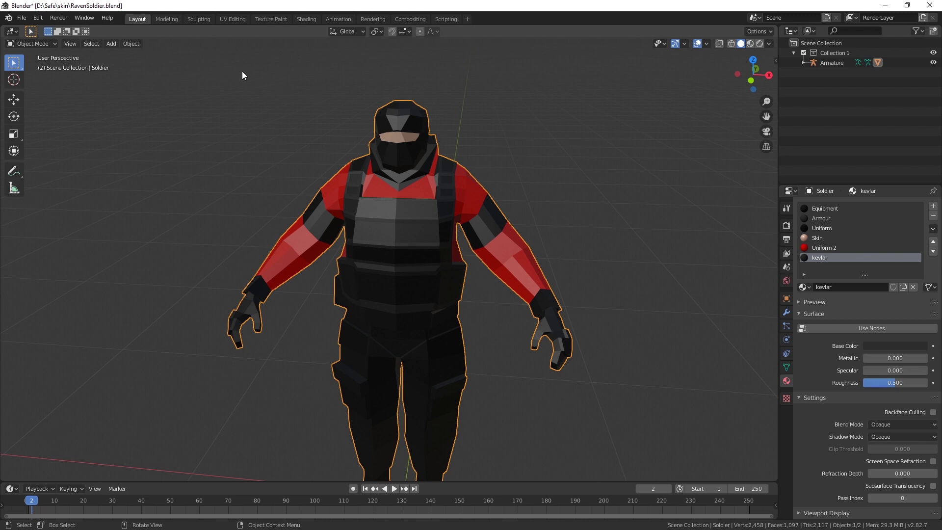
# Split the view vertically and make the left area an Image Editor
pyautogui.rightClick(185, 28)
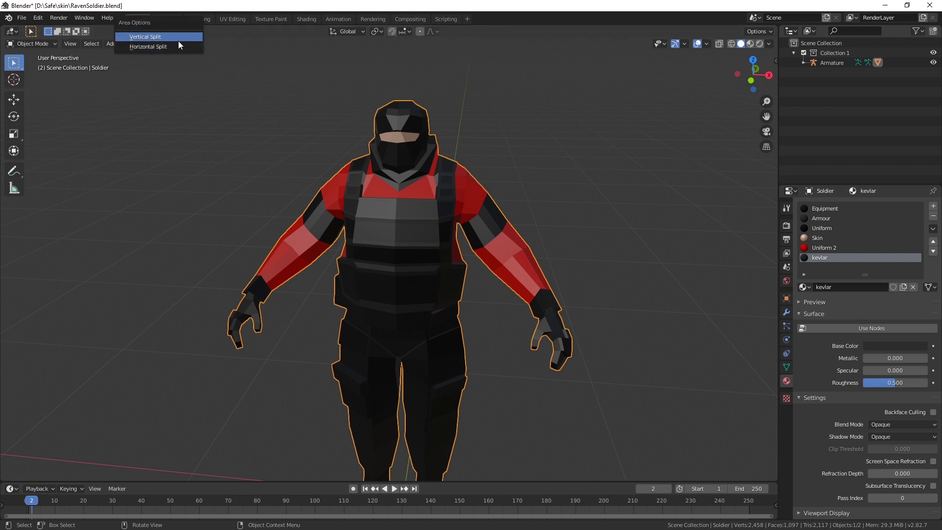
pyautogui.click(178, 38)
pyautogui.click(303, 71)
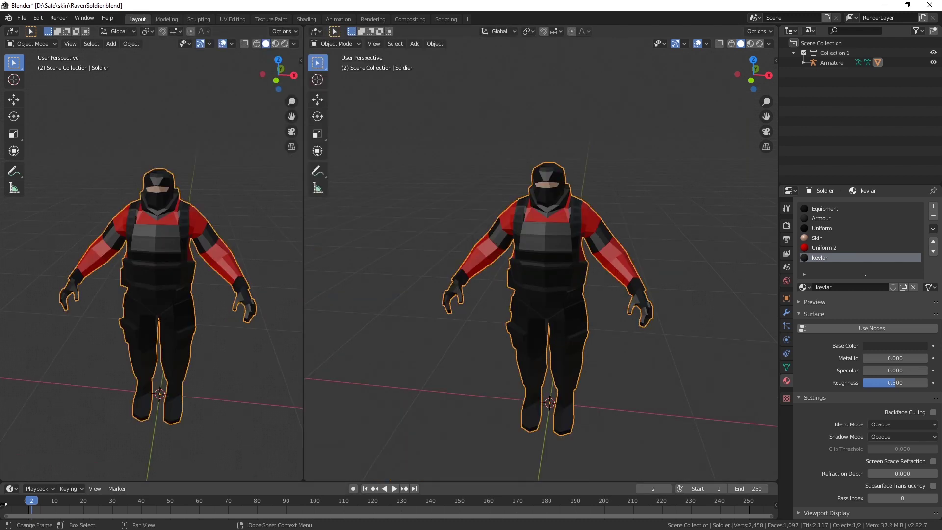
pyautogui.click(13, 31)
pyautogui.click(40, 90)
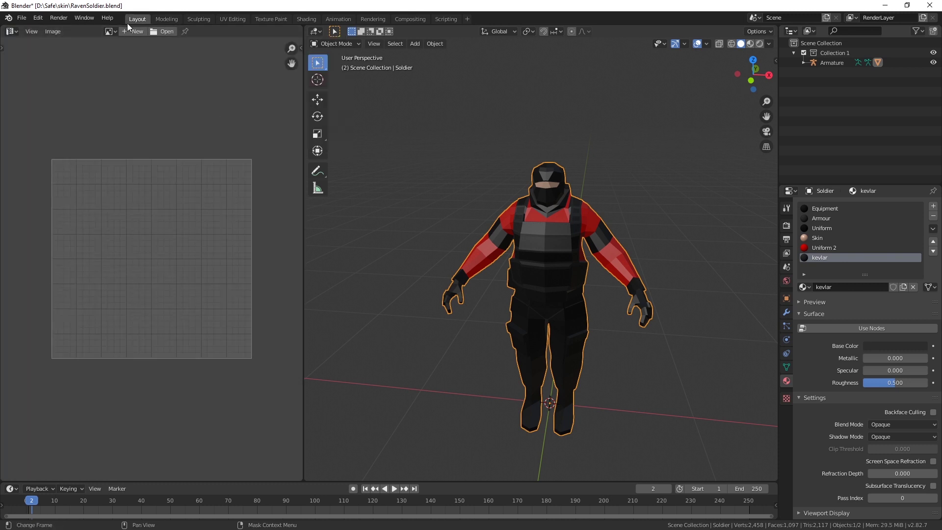
# Load red.psd into the Image Editor and put the soldier in Edit Mode
pyautogui.click(154, 33)
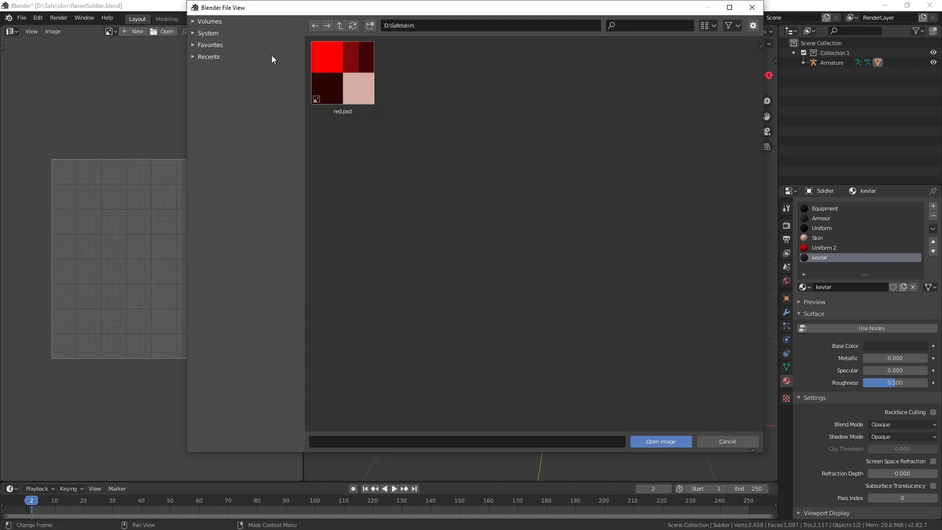
pyautogui.doubleClick(358, 87)
pyautogui.press('Tab')
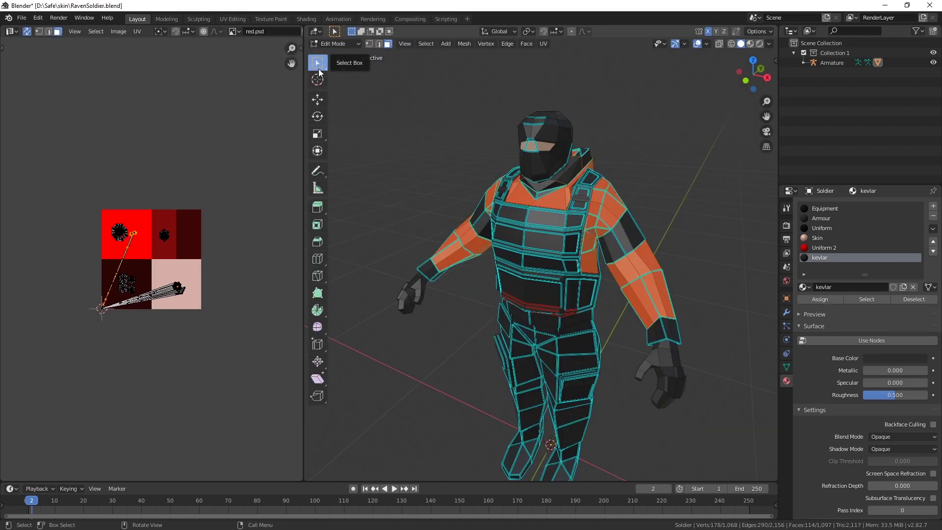
# Hide the tool strip, reselect the Uniform 2 faces, then make kevlar active
pyautogui.press('t')
pyautogui.hotkey('alt', 'a')
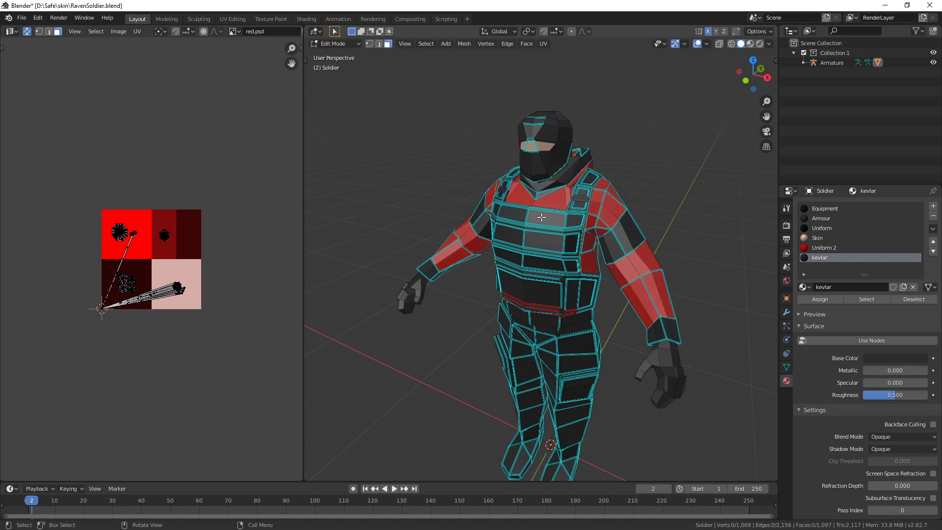
pyautogui.click(814, 248)
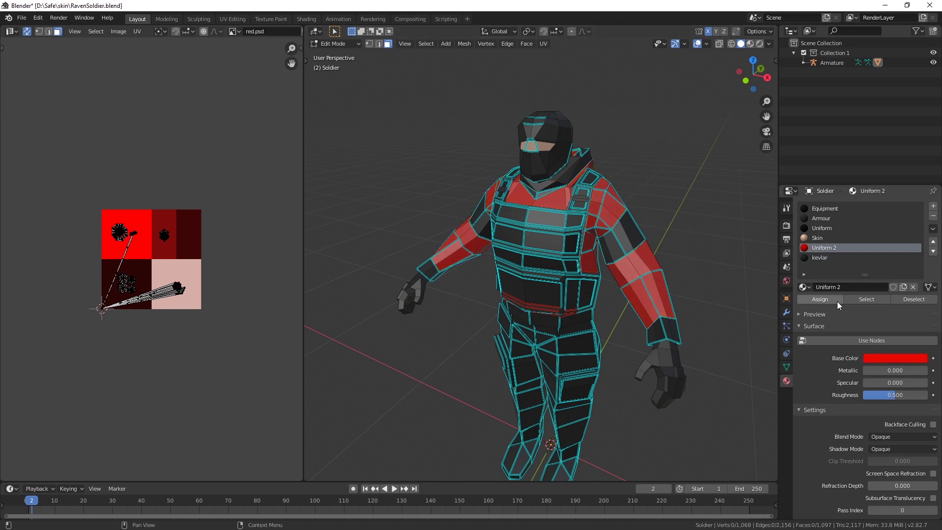
pyautogui.click(877, 301)
pyautogui.click(820, 257)
pyautogui.scroll(3, 698, 214)
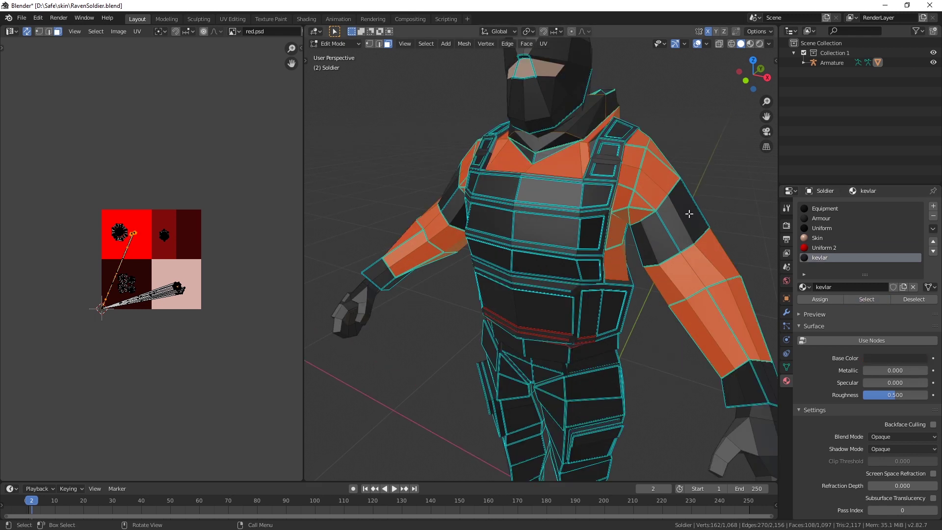
# Enable shader nodes on kevlar, then switch back to the Uniform 2 slot
pyautogui.click(934, 358)
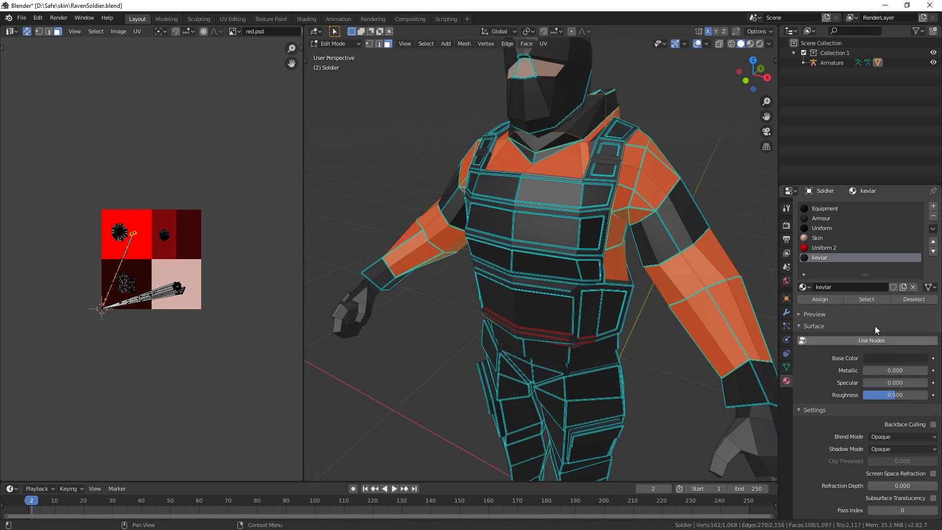
pyautogui.click(935, 340)
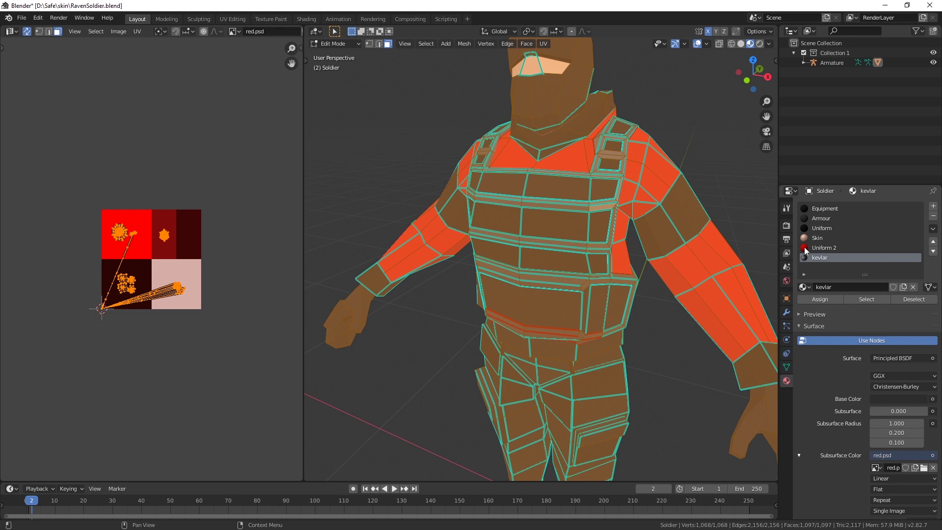
pyautogui.click(805, 248)
pyautogui.click(826, 257)
pyautogui.click(826, 248)
pyautogui.click(825, 256)
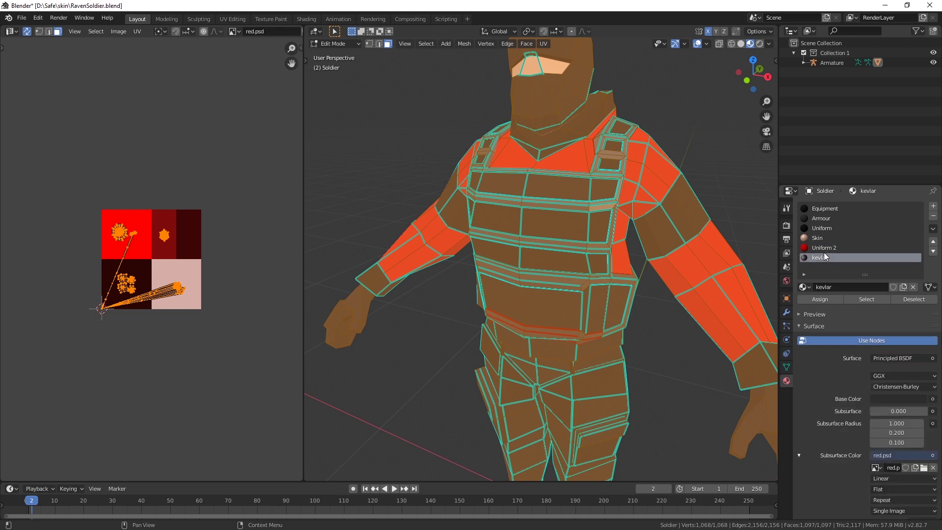
pyautogui.click(840, 249)
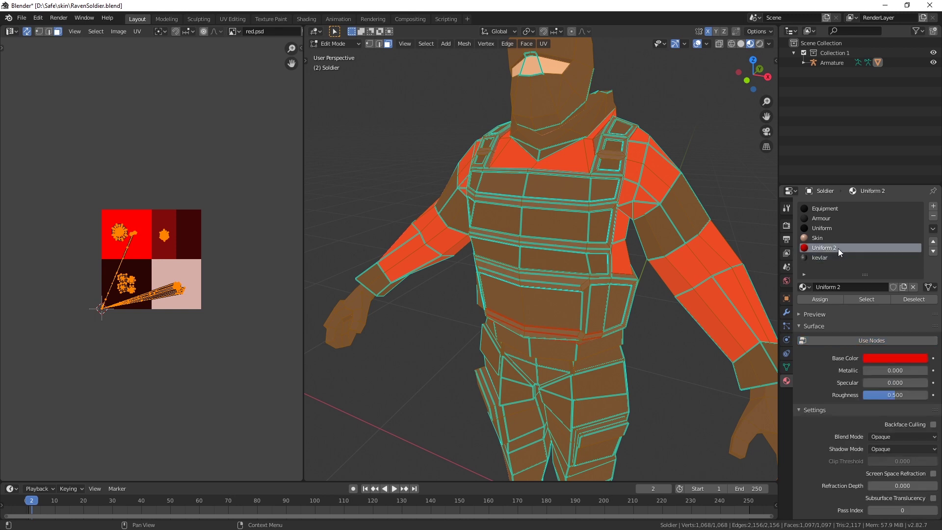
# Enable nodes on Uniform 2 and set its Base Color to a red.psd image texture
pyautogui.click(865, 340)
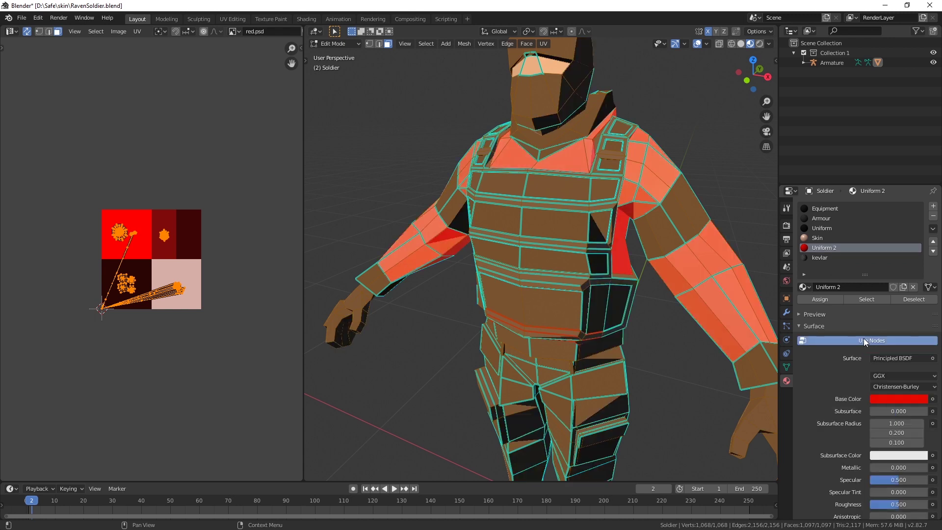
pyautogui.click(933, 399)
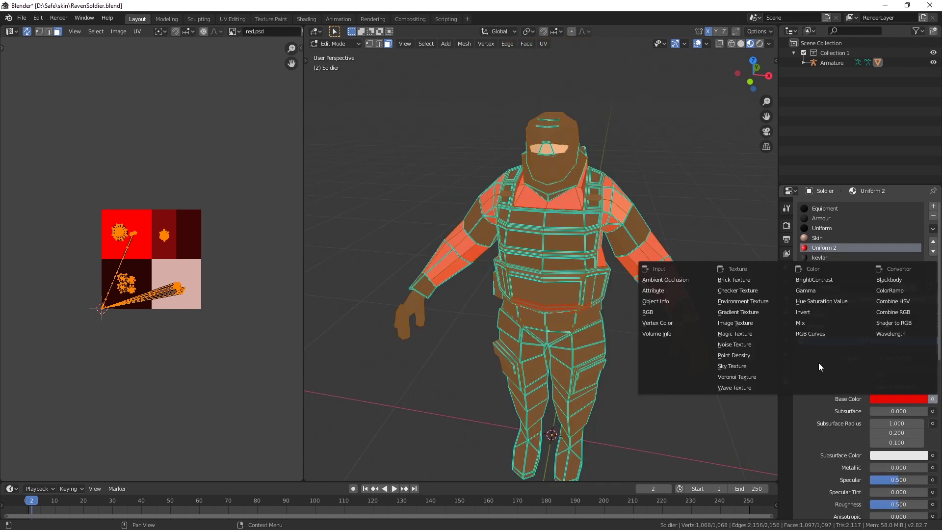
pyautogui.click(756, 324)
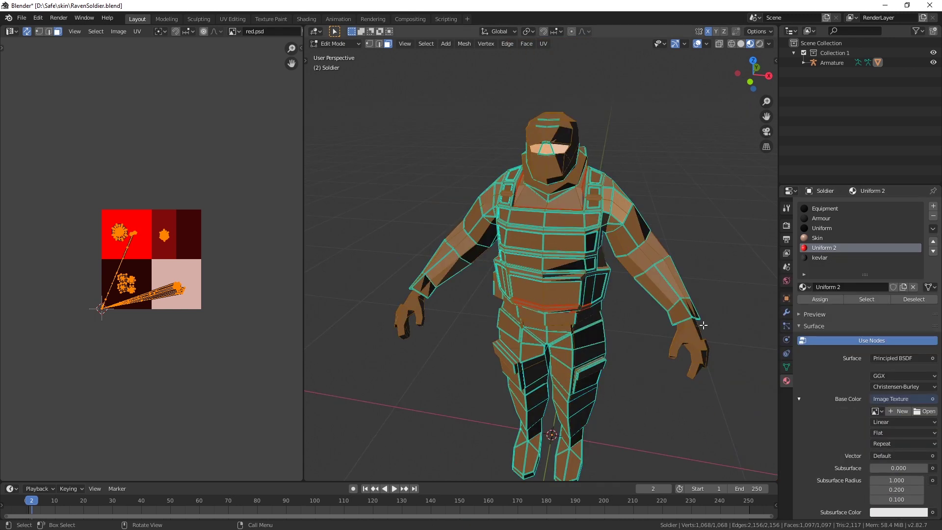
pyautogui.click(876, 411)
pyautogui.click(793, 312)
pyautogui.moveTo(571, 240)
pyautogui.mouseDown(button='middle')
pyautogui.moveTo(530, 238)
pyautogui.moveTo(571, 241)
pyautogui.mouseUp(button='middle')
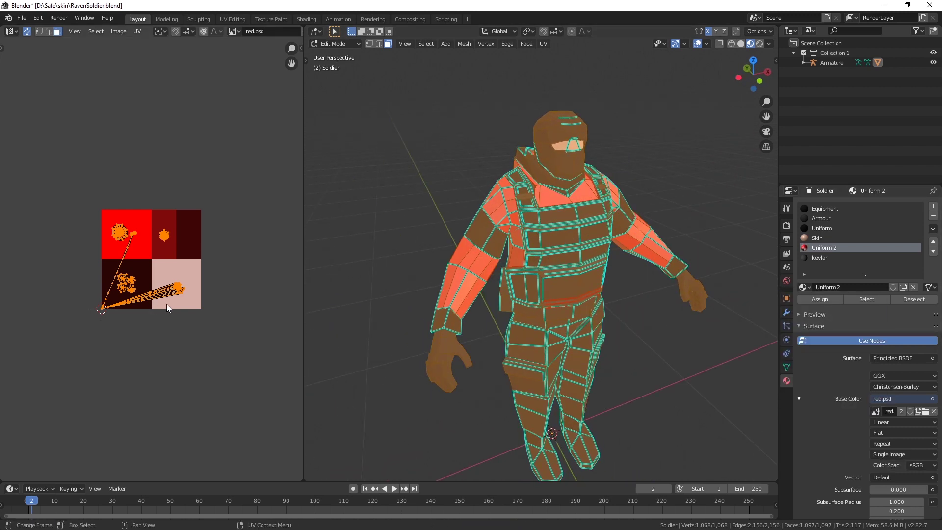
pyautogui.press('g')
pyautogui.press('Escape')
# Reselect only the Uniform 2 faces and move their UV islands
pyautogui.click(570, 216)
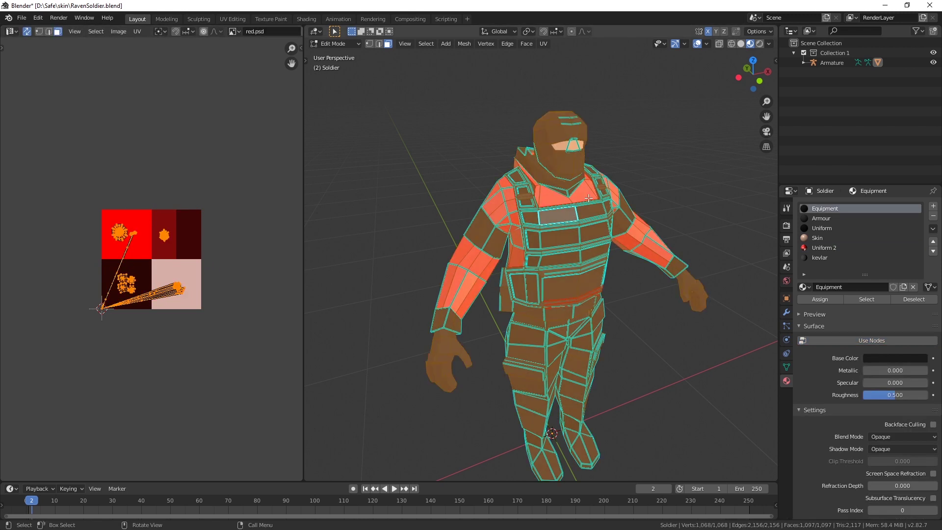
pyautogui.hotkey('alt', 'a')
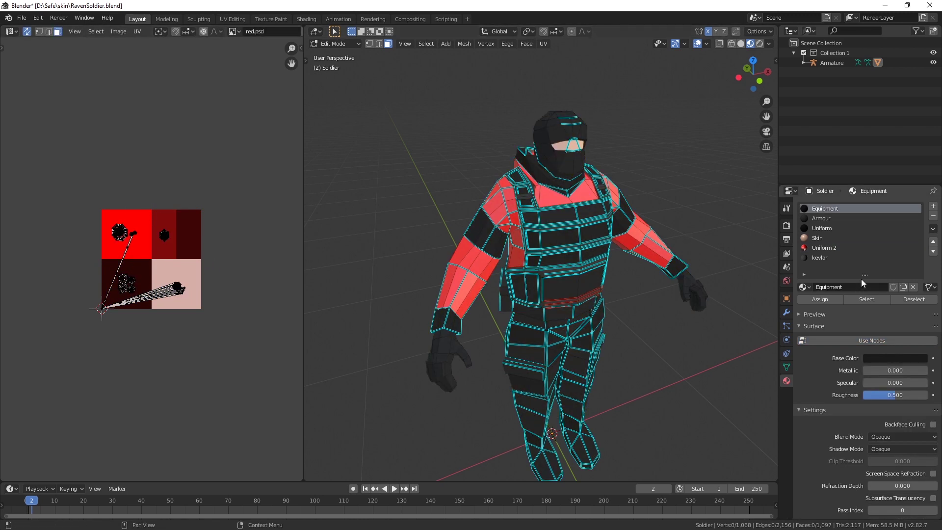
pyautogui.click(835, 247)
pyautogui.click(855, 299)
pyautogui.press('g')
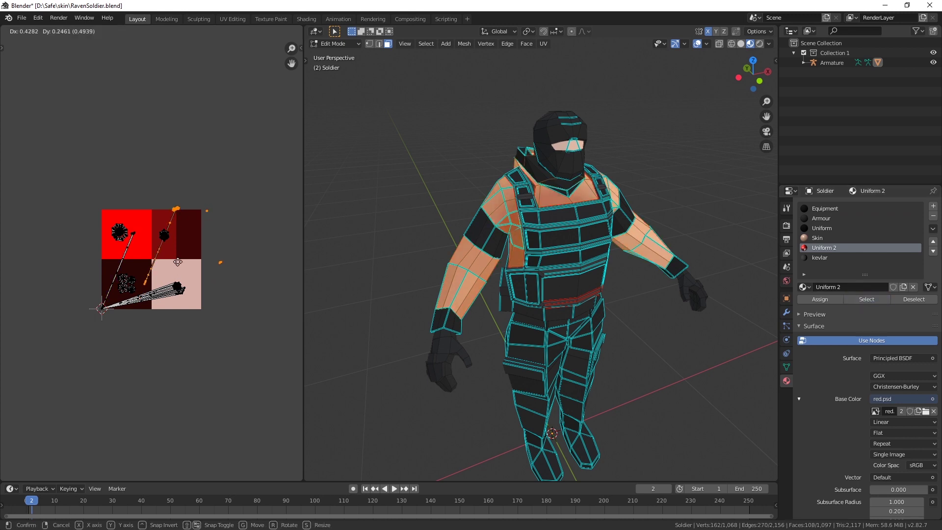
pyautogui.click(204, 272)
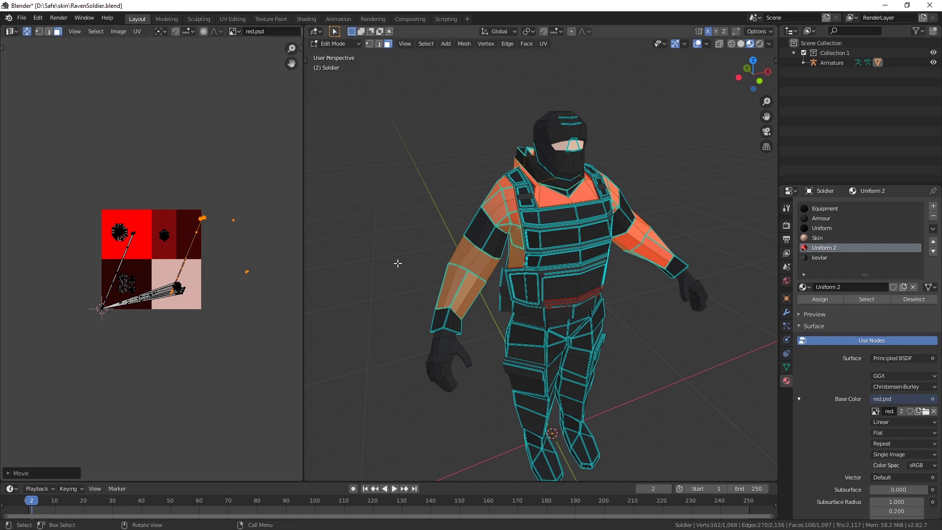
# Scale the UVs to 0 and drop the point onto the bright red square
pyautogui.press('s')
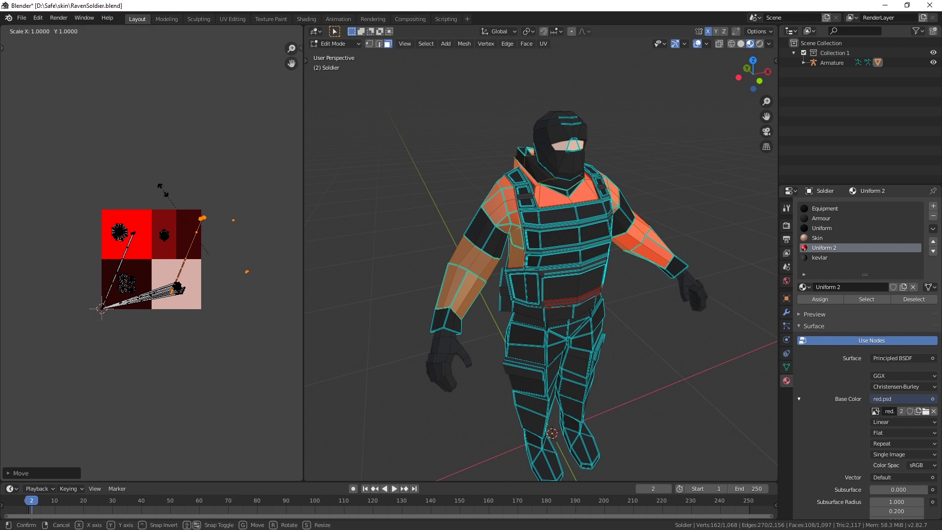
pyautogui.press('0')
pyautogui.press('Return')
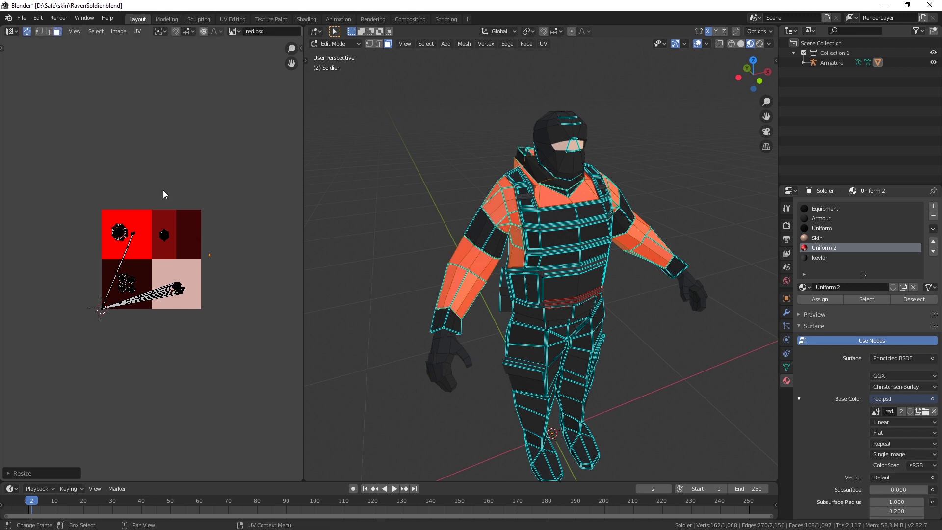
pyautogui.press('g')
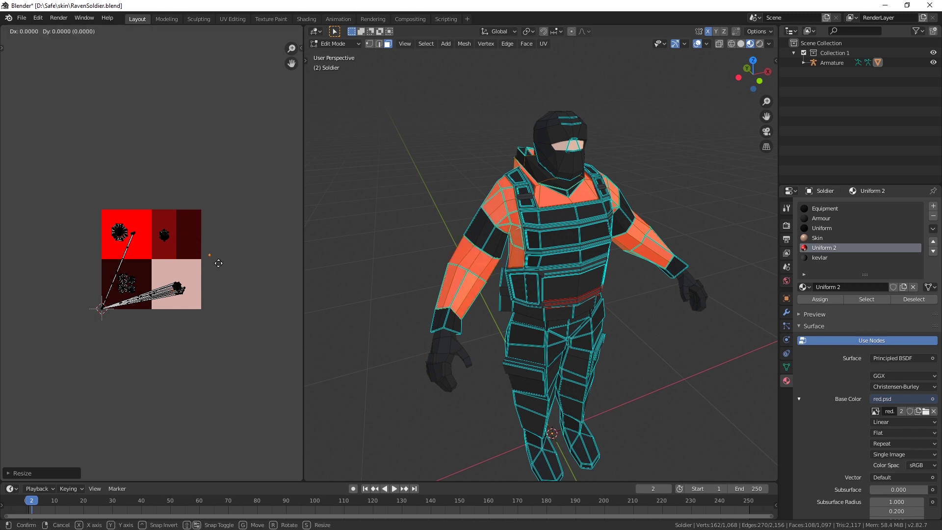
pyautogui.click(139, 234)
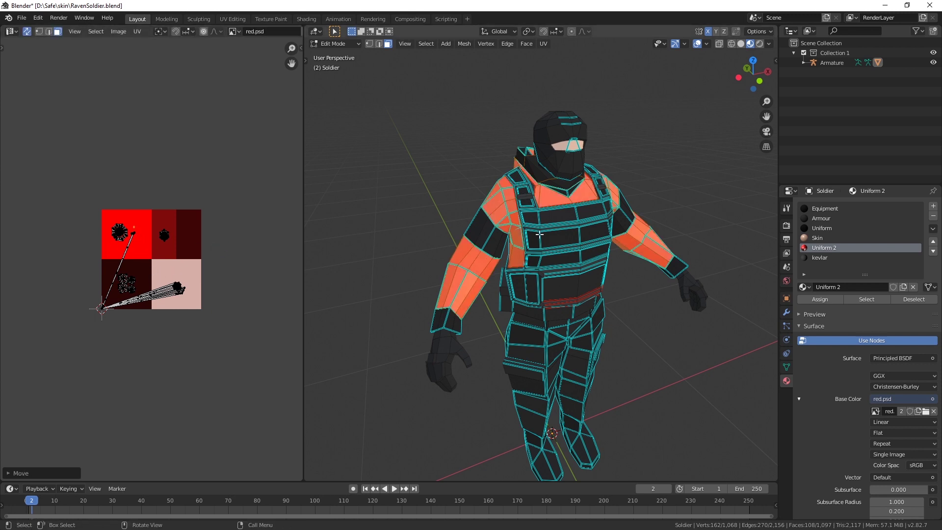
# Unwrap the selected faces, then try Smart UV Project
pyautogui.press('u')
pyautogui.click(544, 194)
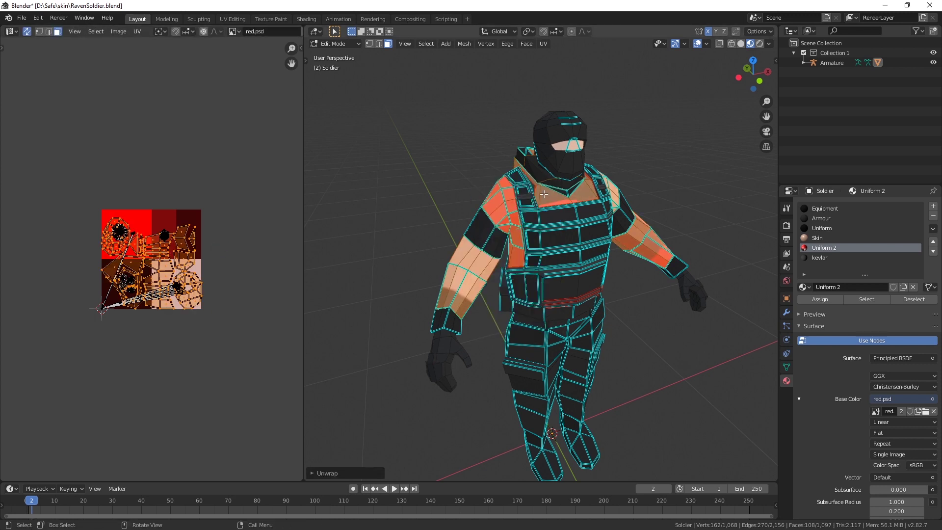
pyautogui.scroll(2, 141, 283)
pyautogui.scroll(2, 142, 282)
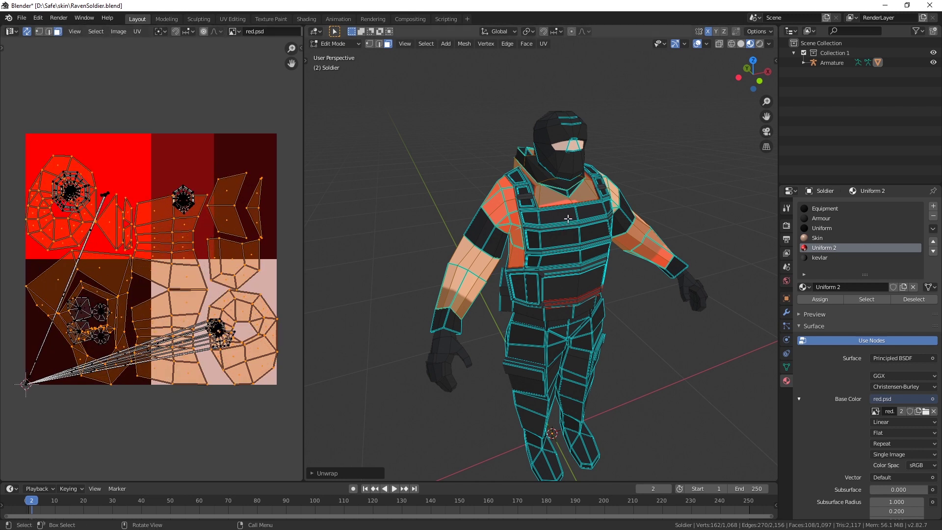
pyautogui.press('u')
pyautogui.click(550, 229)
pyautogui.click(539, 315)
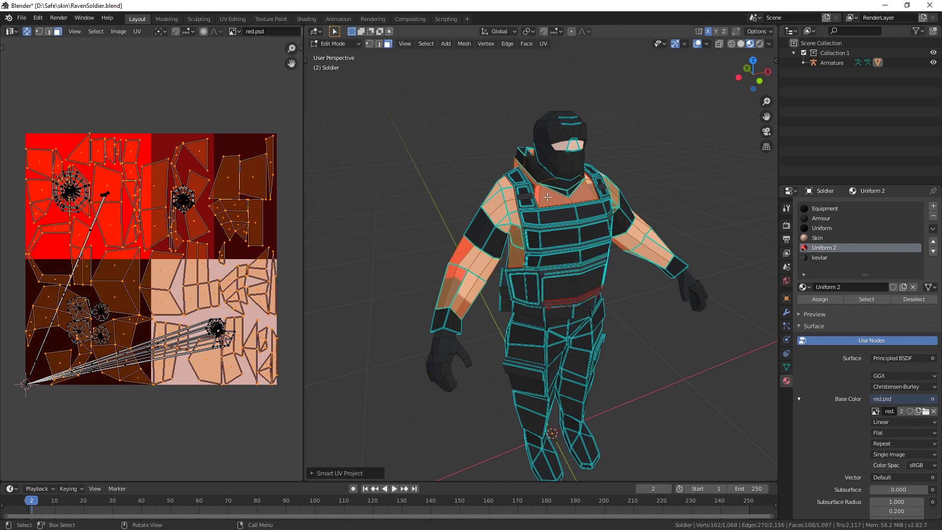
# Try Lightmap Pack, then Cube, Cylinder, Sphere and Project From View
pyautogui.press('u')
pyautogui.click(505, 197)
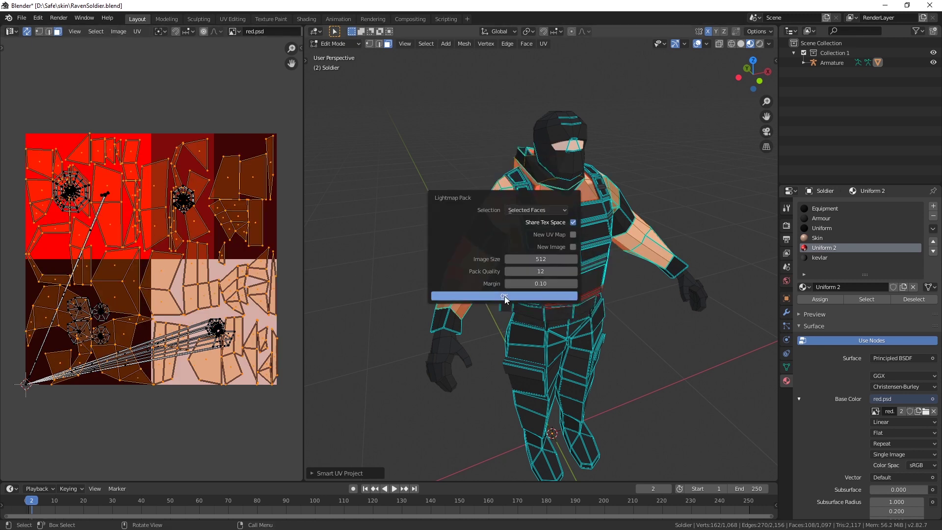
pyautogui.click(505, 299)
pyautogui.press('u')
pyautogui.click(493, 275)
pyautogui.press('u')
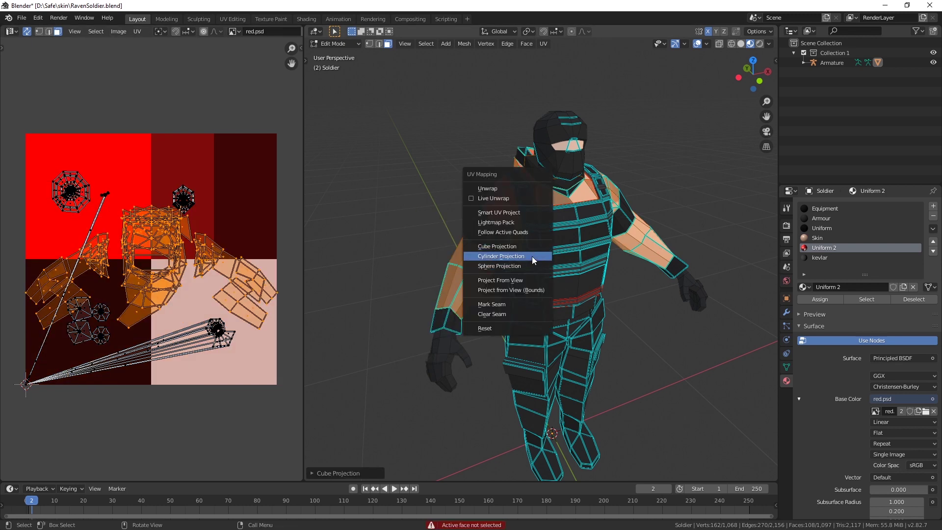
pyautogui.click(530, 256)
pyautogui.press('u')
pyautogui.click(528, 265)
pyautogui.press('u')
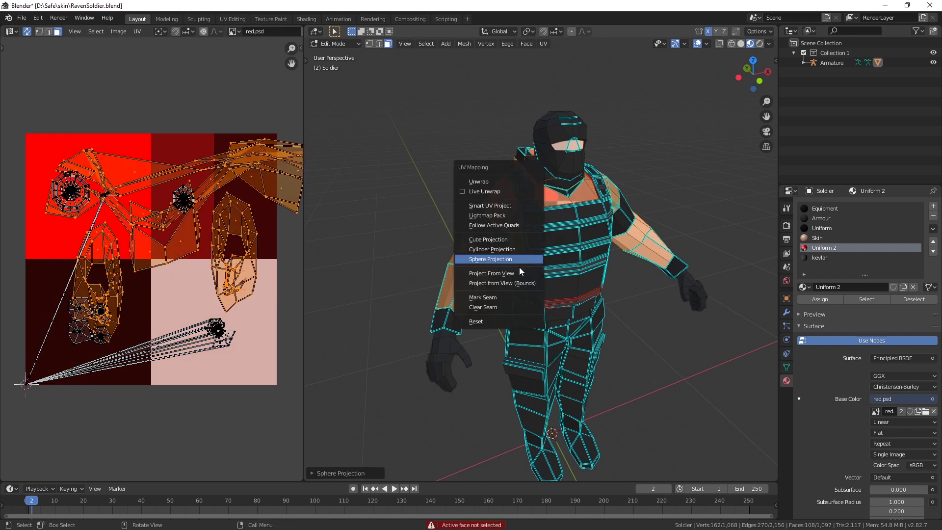
pyautogui.click(512, 274)
# Unwrap again, shrink the islands and move them onto the bright red square
pyautogui.press('u')
pyautogui.click(481, 174)
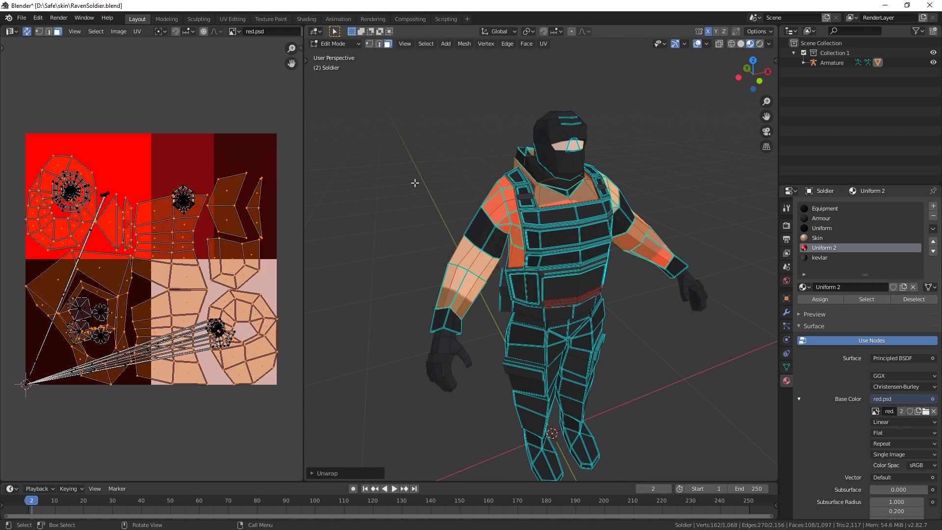
pyautogui.press('s')
pyautogui.click(164, 242)
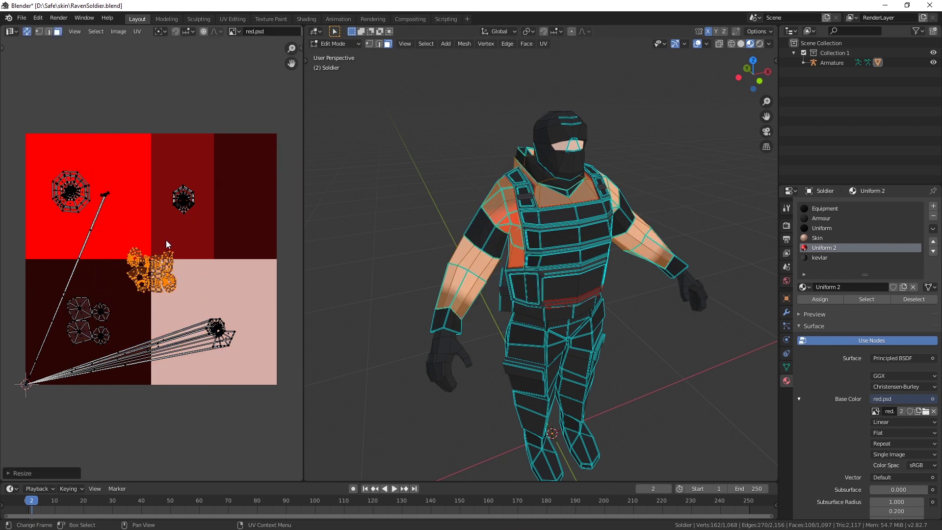
pyautogui.press('g')
pyautogui.click(135, 133)
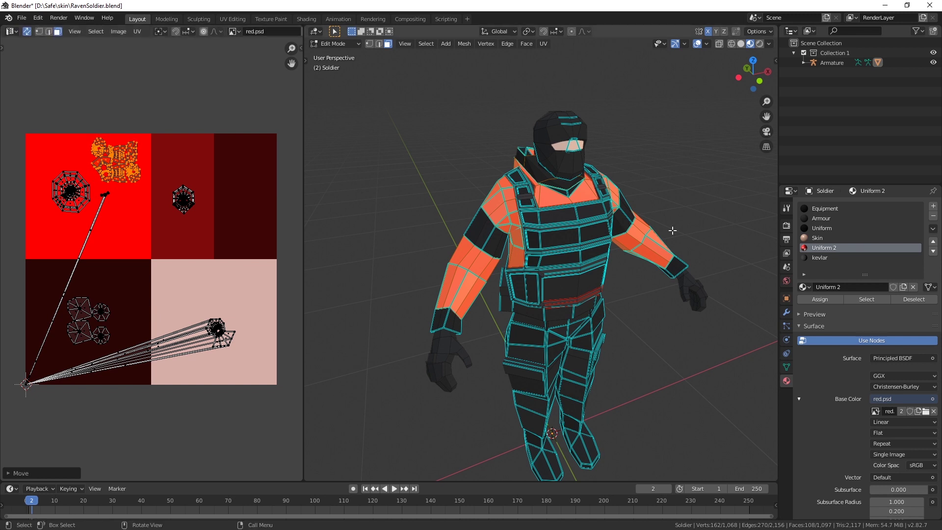
# Select only the kevlar faces and frame the vest in the viewport
pyautogui.click(823, 257)
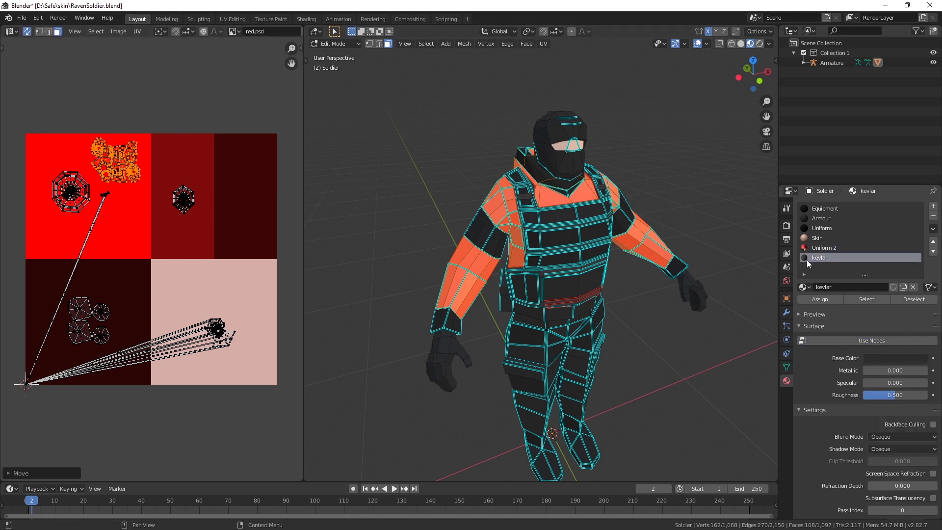
pyautogui.click(914, 299)
pyautogui.click(866, 299)
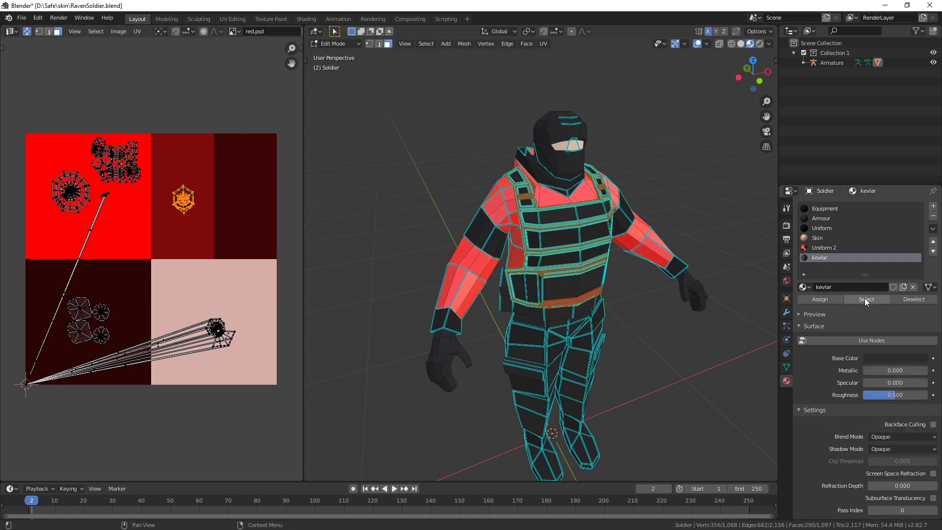
pyautogui.moveTo(554, 253)
pyautogui.mouseDown(button='middle')
pyautogui.moveTo(545, 239)
pyautogui.moveTo(560, 256)
pyautogui.mouseUp(button='middle')
pyautogui.press('KP_Decimal')
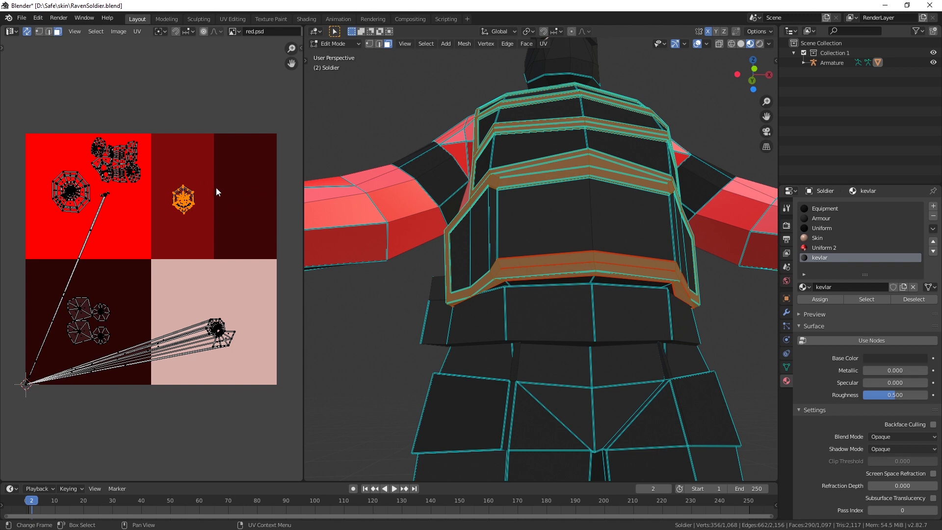
# Collapse the kevlar UVs to a point and drop them on the dark red square
pyautogui.press('s')
pyautogui.press('0')
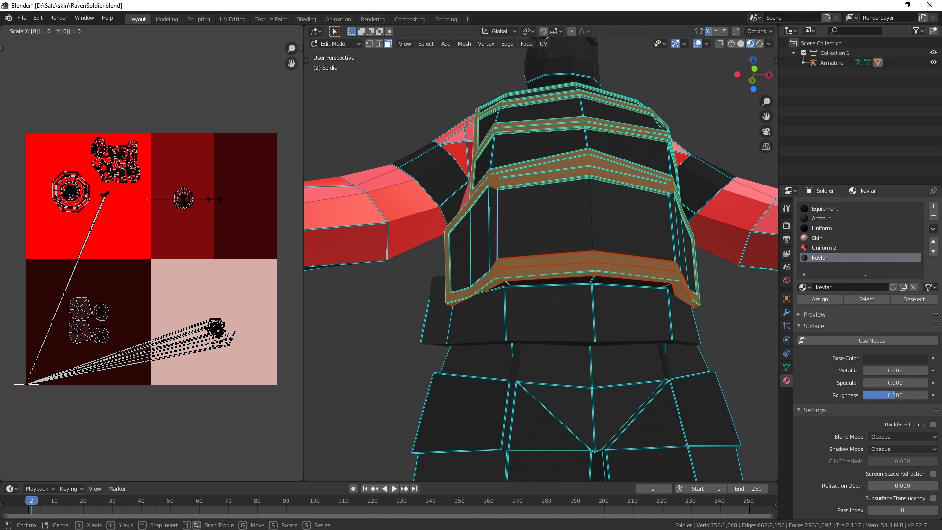
pyautogui.press('Return')
pyautogui.press('g')
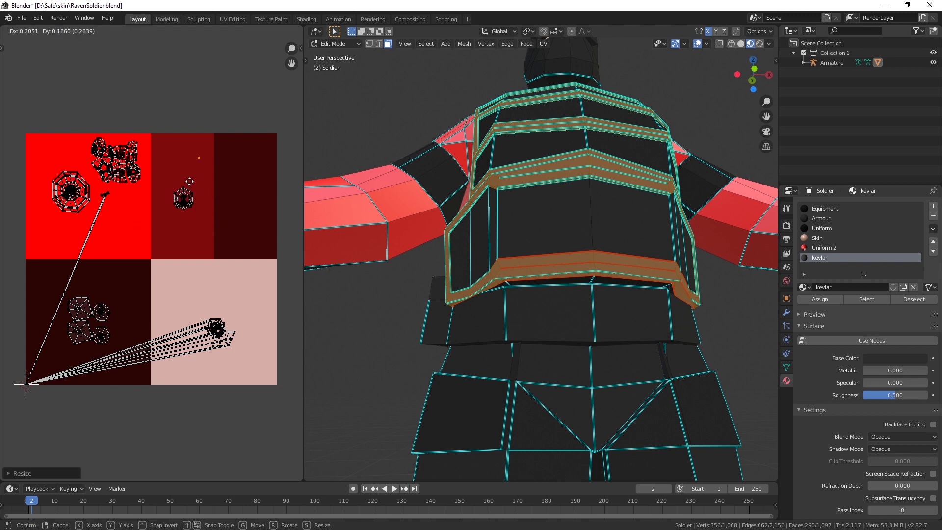
pyautogui.click(194, 181)
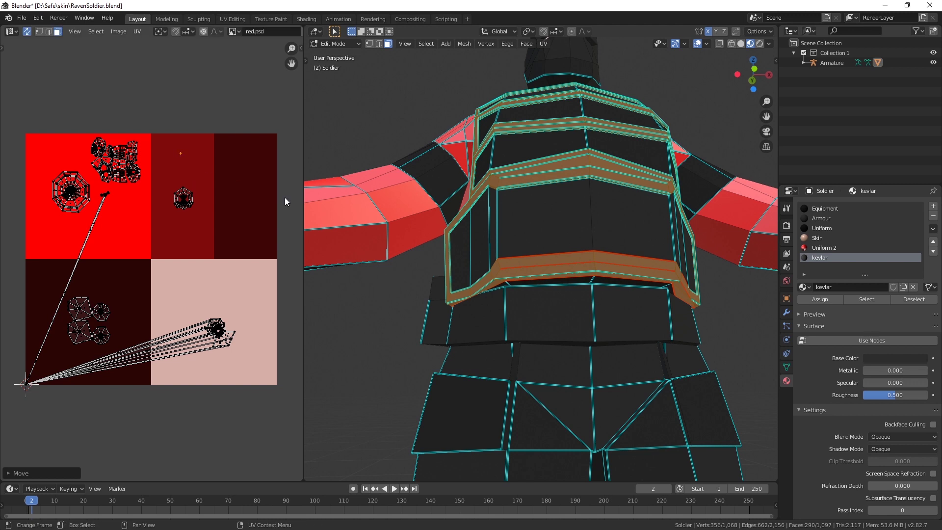
# Replace the kevlar slot's material with Uniform 2
pyautogui.moveTo(473, 235); pyautogui.dragTo(495, 238, button='middle')
pyautogui.click(804, 288)
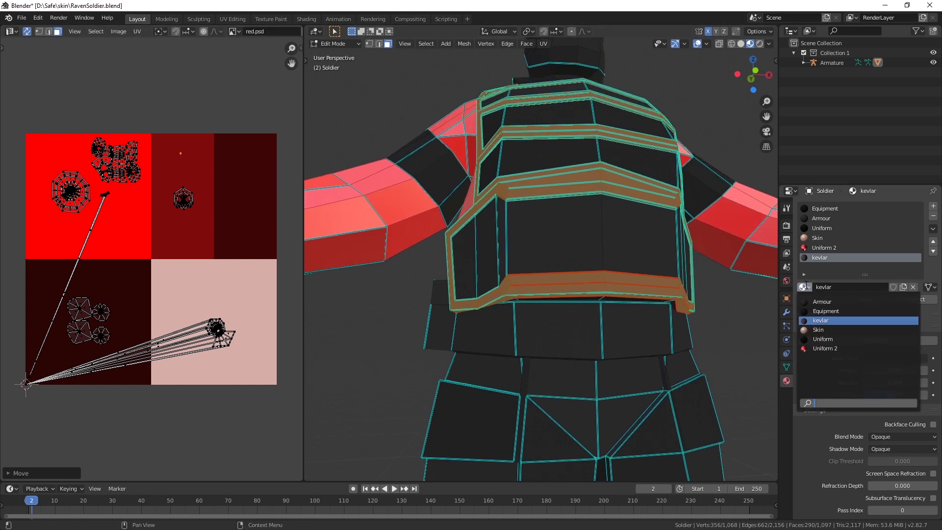
pyautogui.click(818, 349)
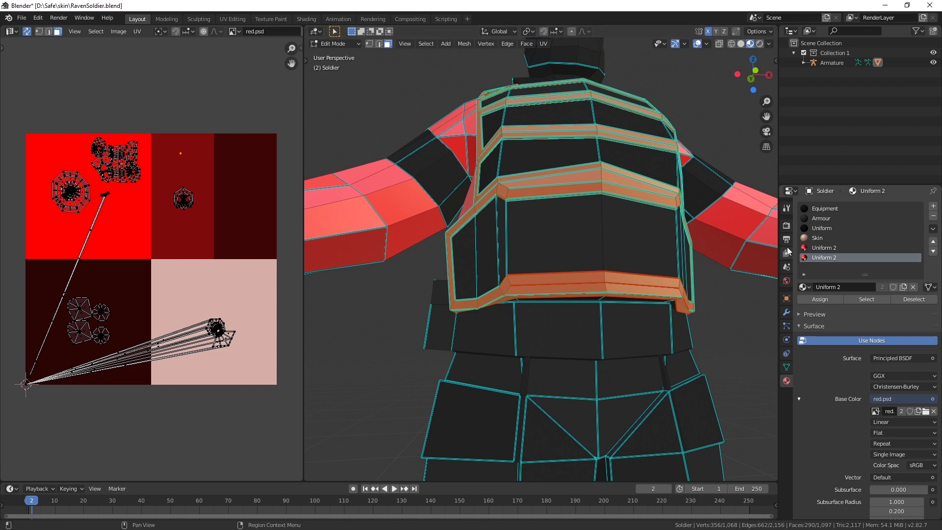
pyautogui.click(835, 239)
# Preview the colours in Object Mode, then return to Edit Mode and select the Skin faces
pyautogui.press('Tab')
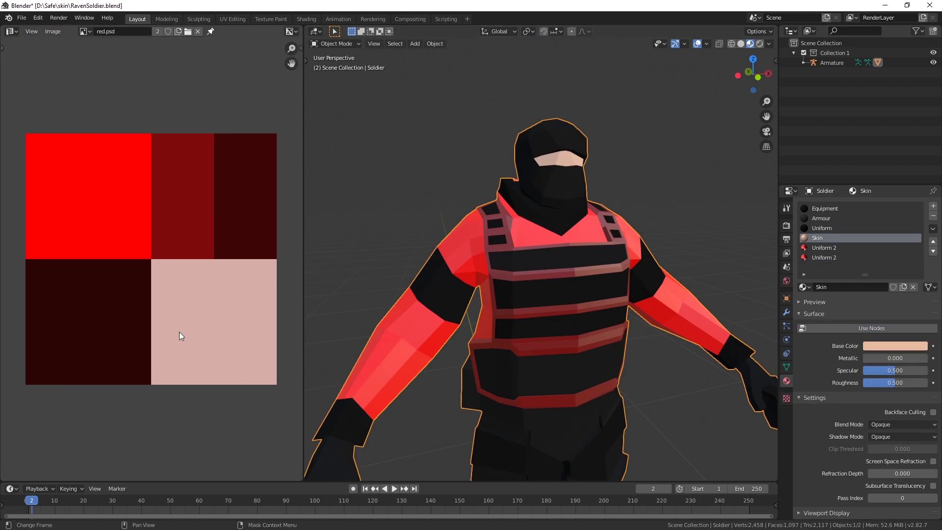
pyautogui.press('Tab')
pyautogui.scroll(-2, 396, 253)
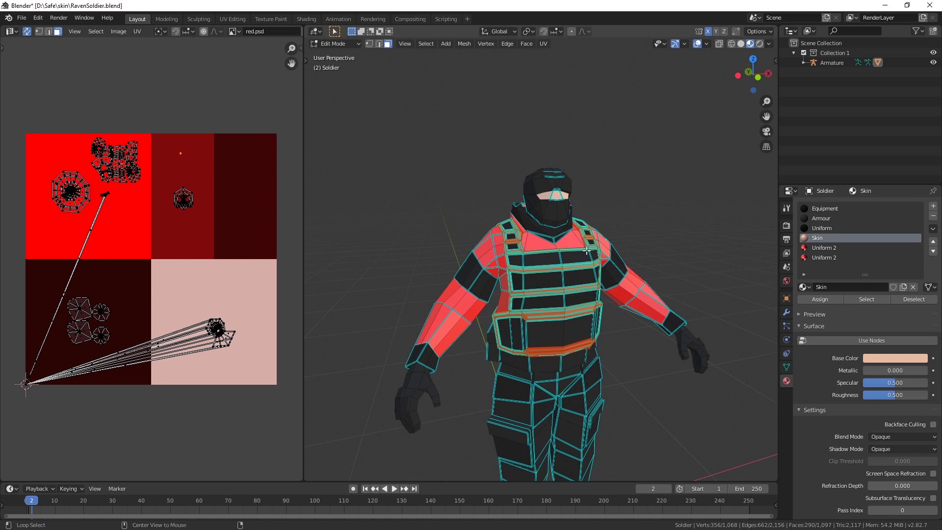
pyautogui.click(876, 300)
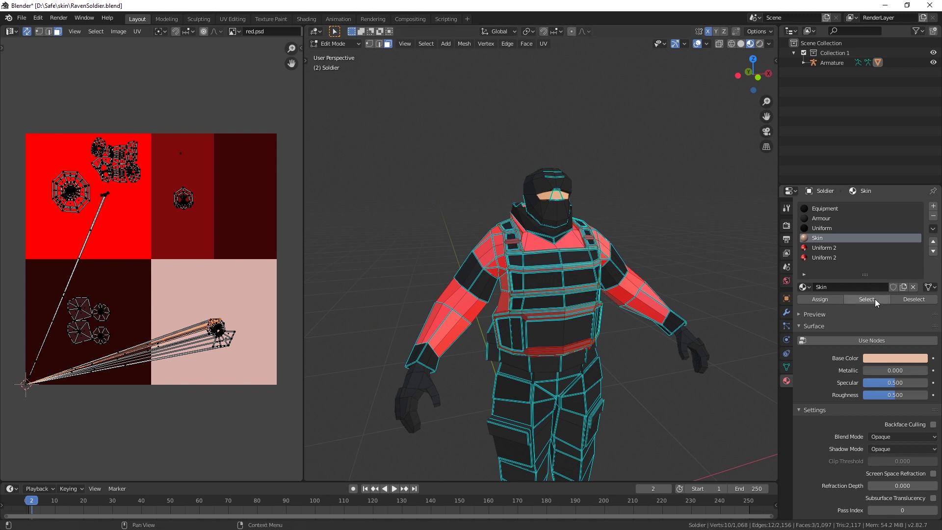
# Unwrap the skin faces, shrink the island and place it on the pink square
pyautogui.press('u')
pyautogui.click(554, 261)
pyautogui.press('s')
pyautogui.click(155, 199)
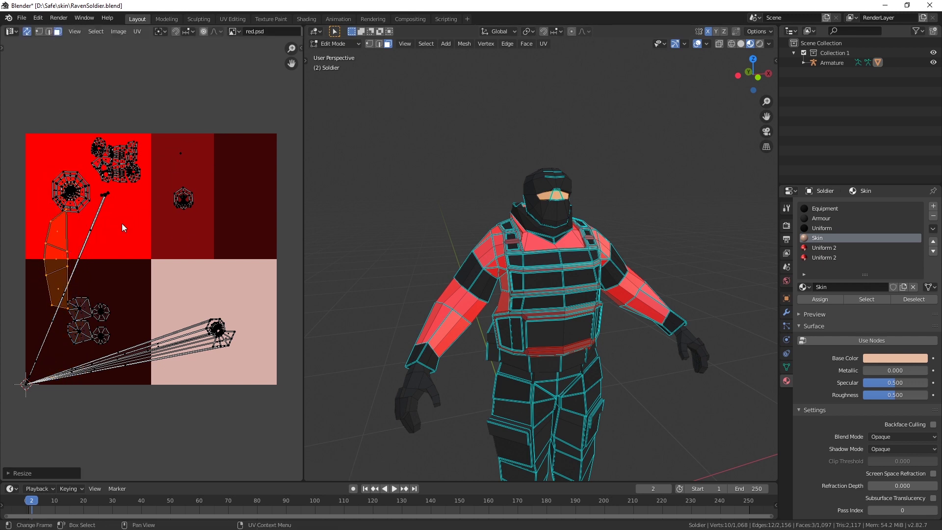
pyautogui.press('g')
pyautogui.press('Return')
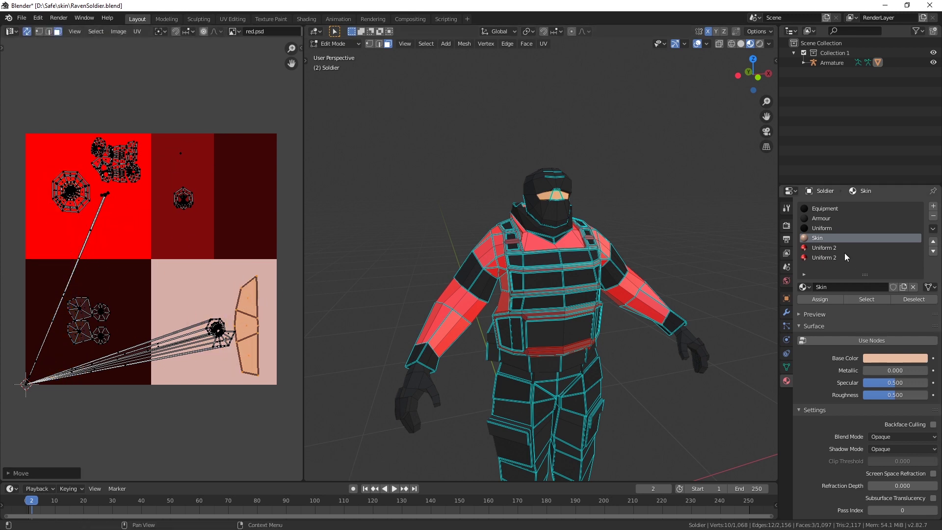
# Give the Skin slot Uniform 2, preview the result, and deselect the faces
pyautogui.click(805, 287)
pyautogui.click(823, 351)
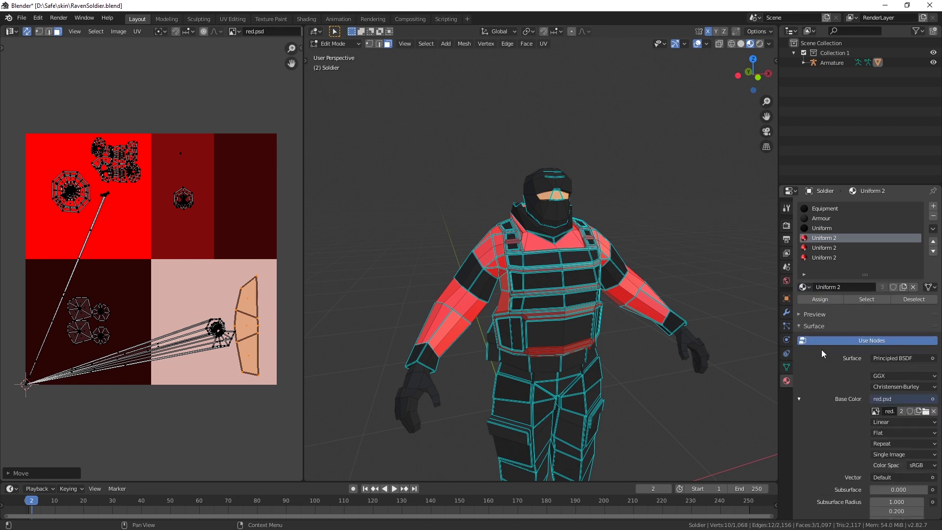
pyautogui.scroll(4, 633, 156)
pyautogui.press('Tab')
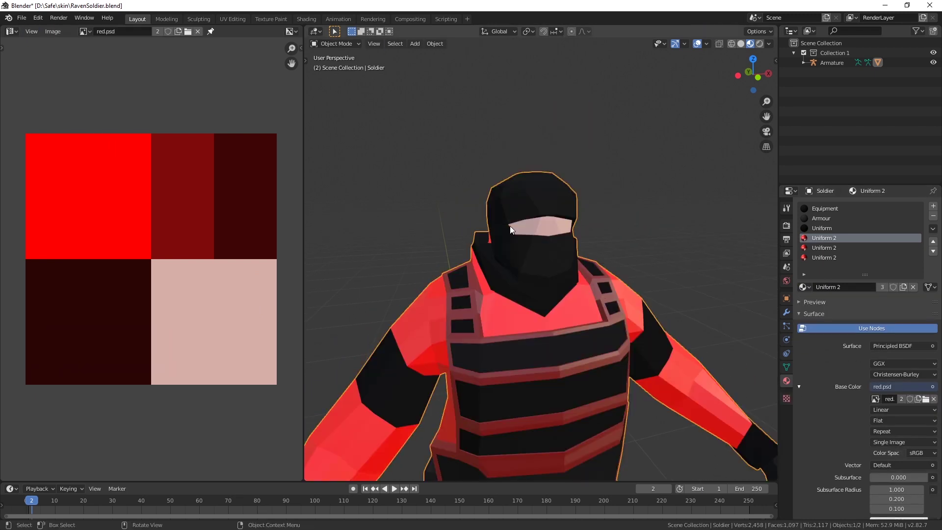
pyautogui.scroll(-1, 555, 232)
pyautogui.press('Tab')
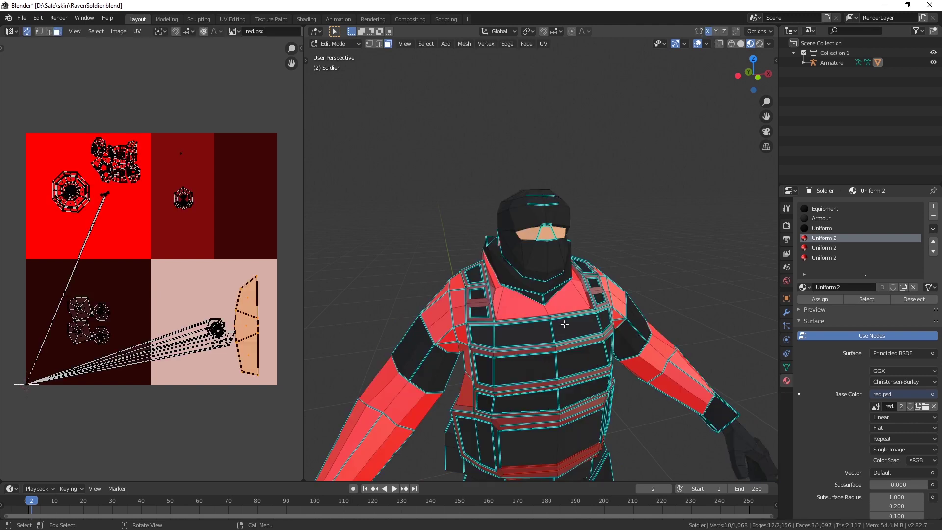
pyautogui.click(928, 299)
# Unwrap the Uniform faces, shrink the islands and move them onto the lower-left dark square
pyautogui.click(825, 229)
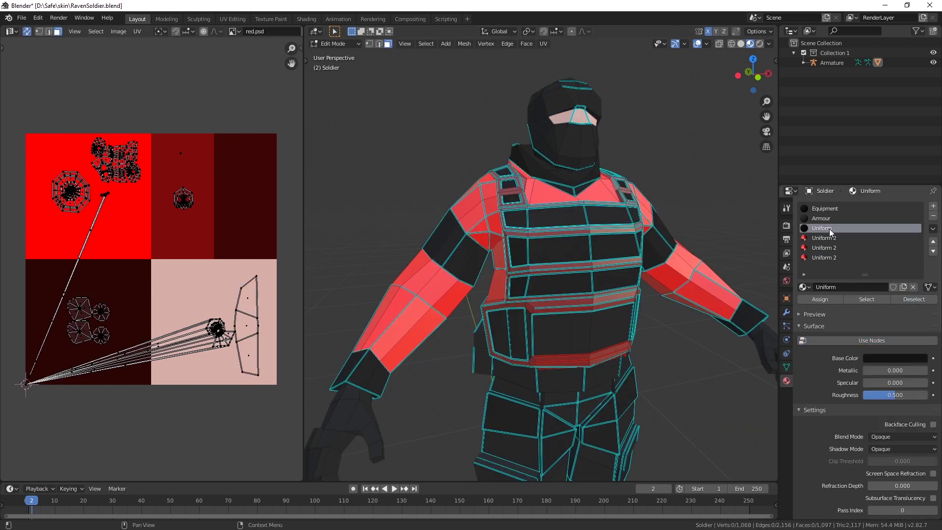
pyautogui.click(859, 299)
pyautogui.moveTo(565, 235); pyautogui.dragTo(520, 291, button='middle')
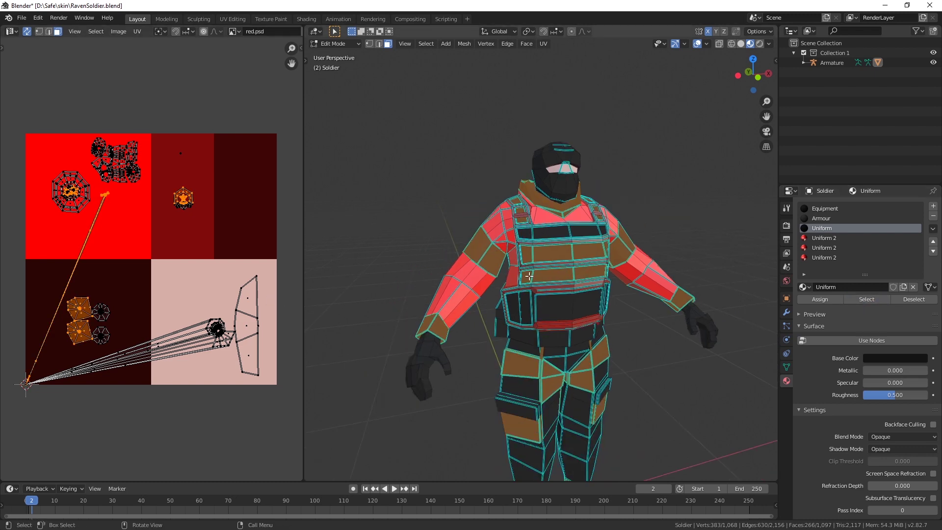
pyautogui.press('u')
pyautogui.click(529, 276)
pyautogui.press('s')
pyautogui.click(193, 233)
pyautogui.press('g')
pyautogui.click(287, 284)
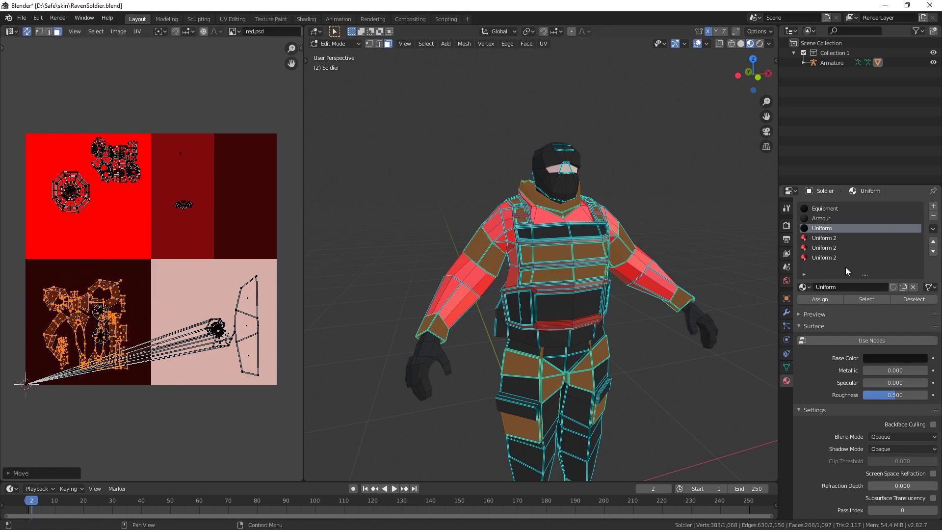
# Switch the Uniform slot's material to Uniform 2 and preview the model
pyautogui.click(803, 287)
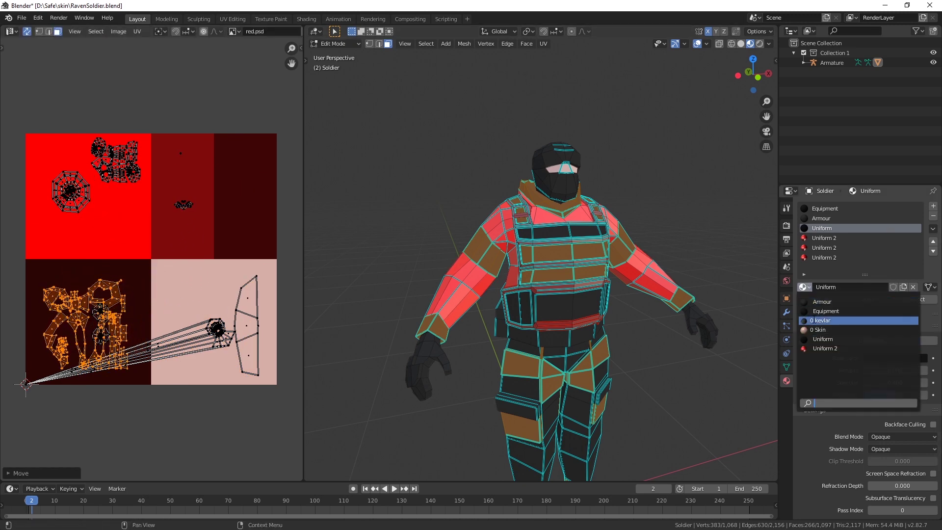
pyautogui.click(823, 348)
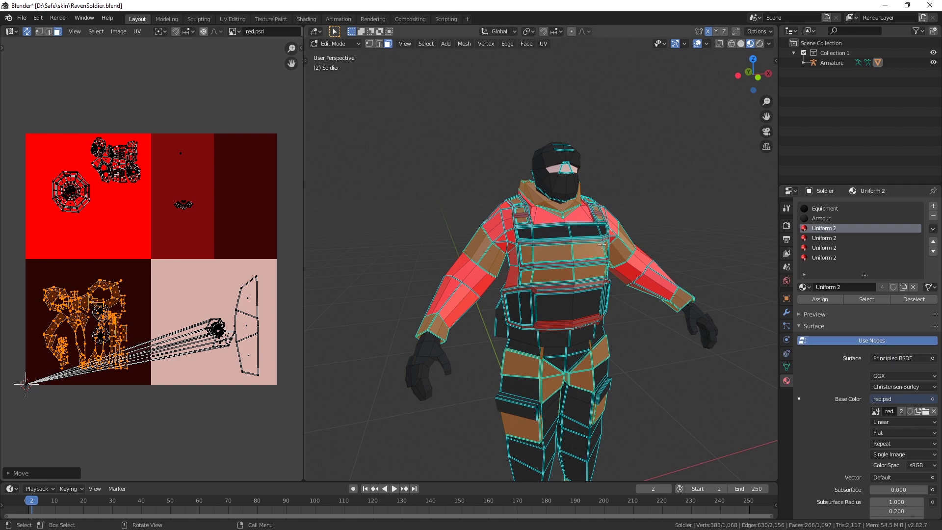
pyautogui.press('Tab')
pyautogui.press('Tab')
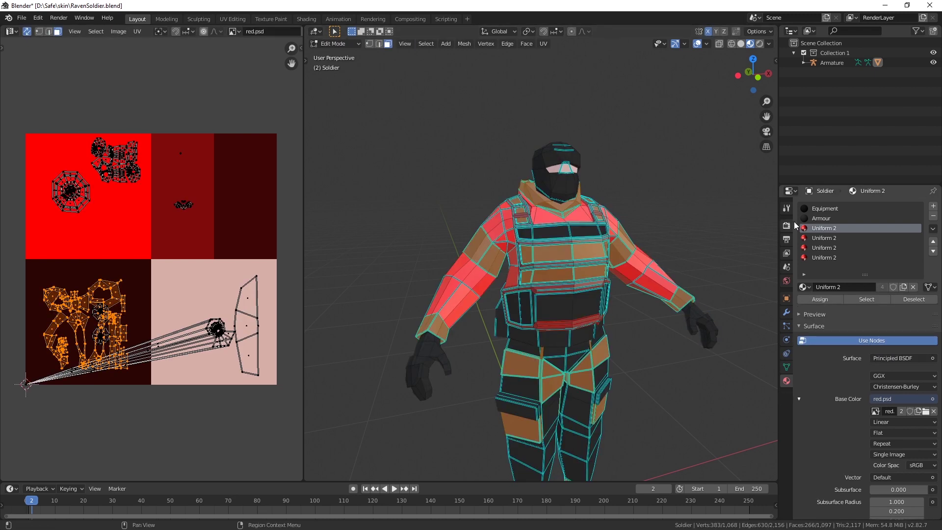
# Delete the Armour slot from Object Mode, then go back into Edit Mode
pyautogui.click(906, 298)
pyautogui.click(837, 219)
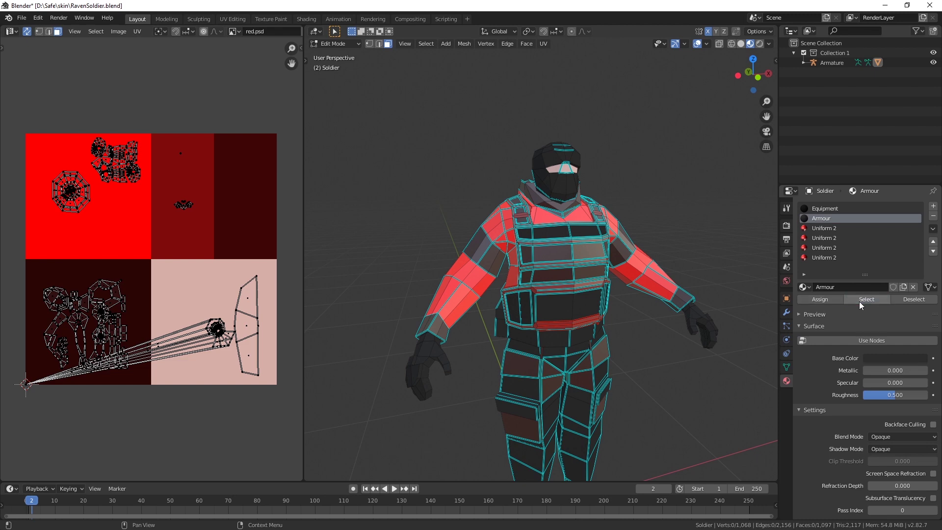
pyautogui.moveTo(584, 285); pyautogui.dragTo(541, 283, button='middle')
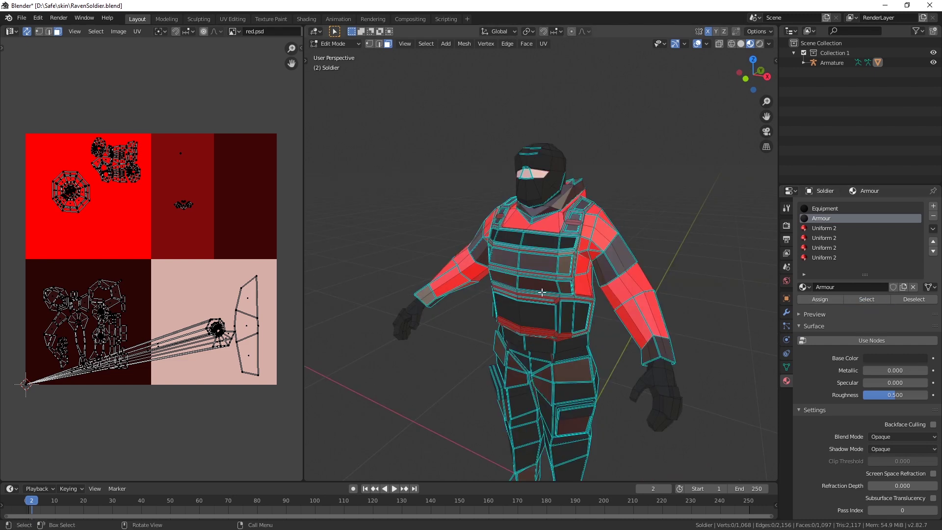
pyautogui.scroll(-3, 542, 283)
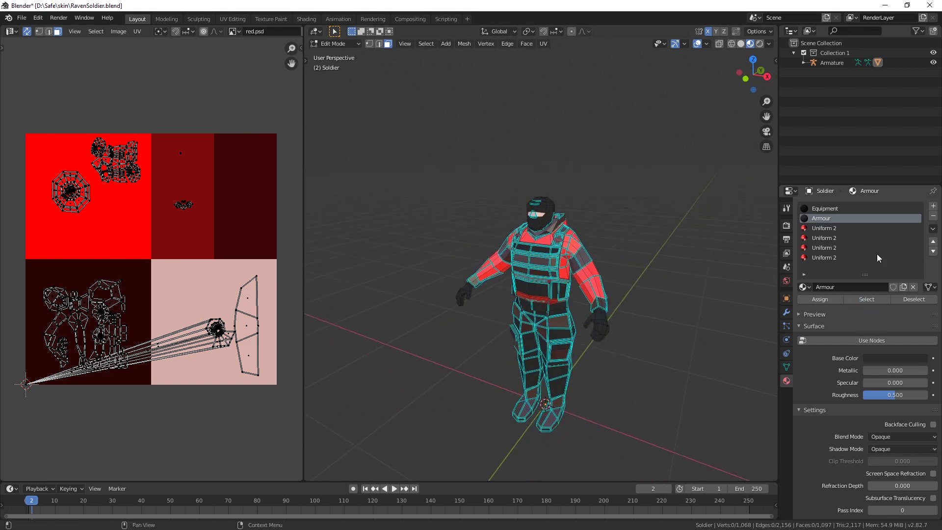
pyautogui.click(934, 216)
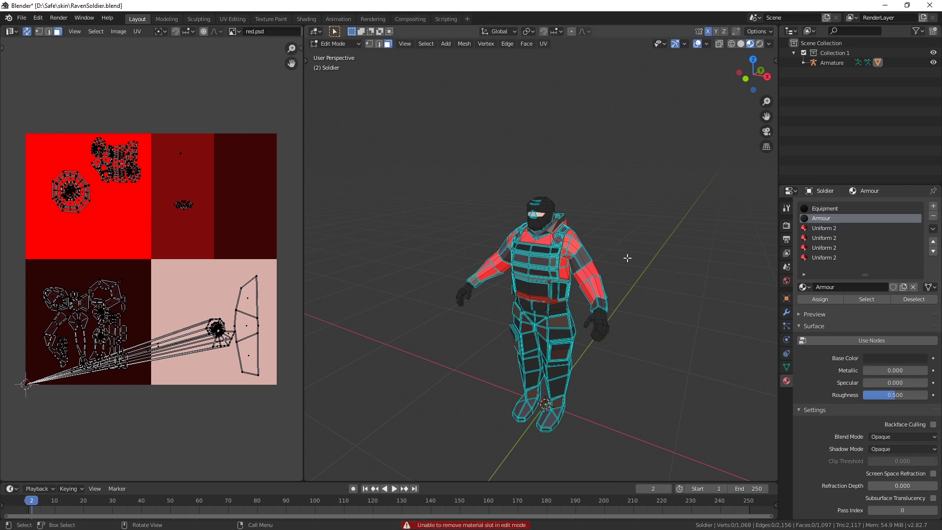
pyautogui.press('Tab')
pyautogui.click(933, 216)
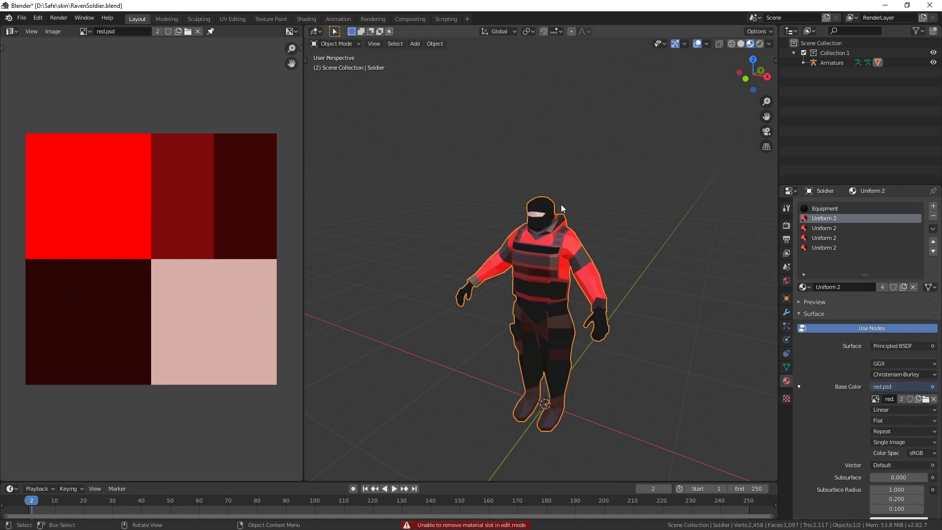
pyautogui.press('Tab')
# Unwrap the Equipment faces, then shrink and move their UV islands onto the top-right dark square
pyautogui.click(875, 296)
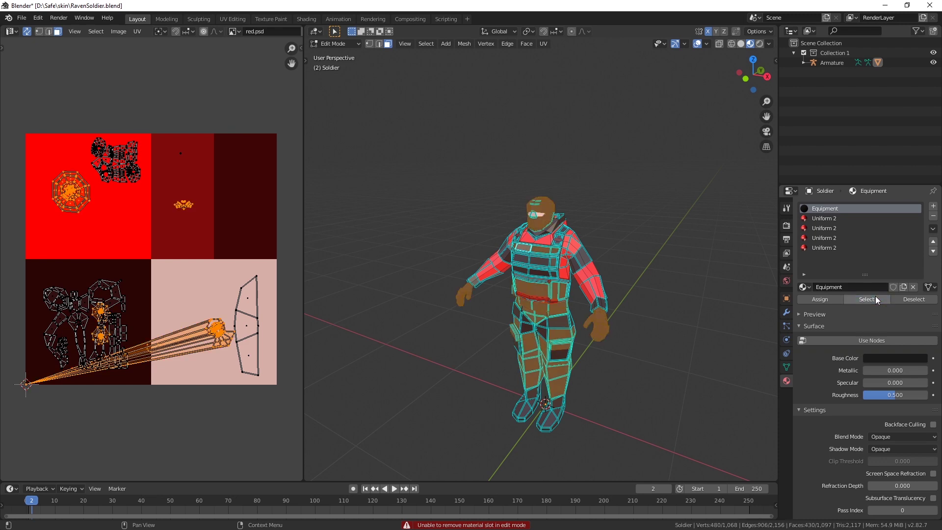
pyautogui.press('u')
pyautogui.click(518, 251)
pyautogui.press('s')
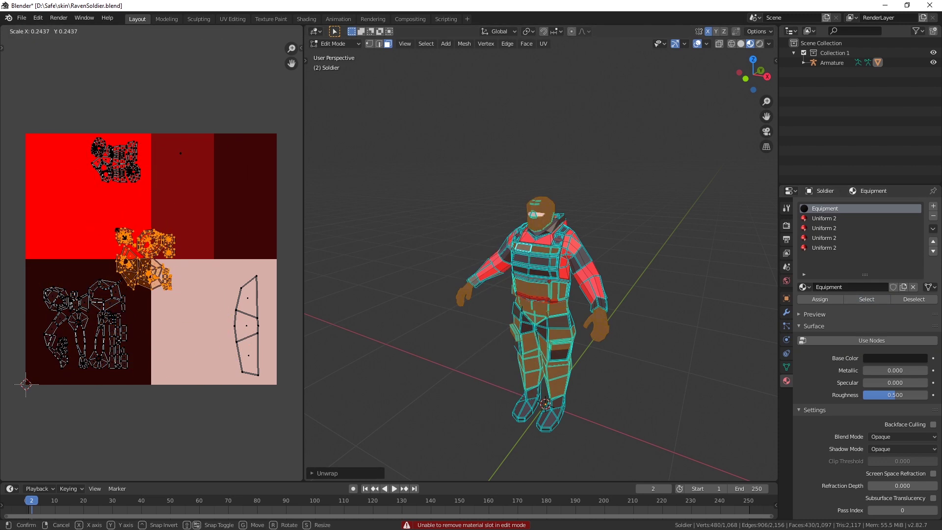
pyautogui.click(139, 255)
pyautogui.press('g')
pyautogui.click(257, 207)
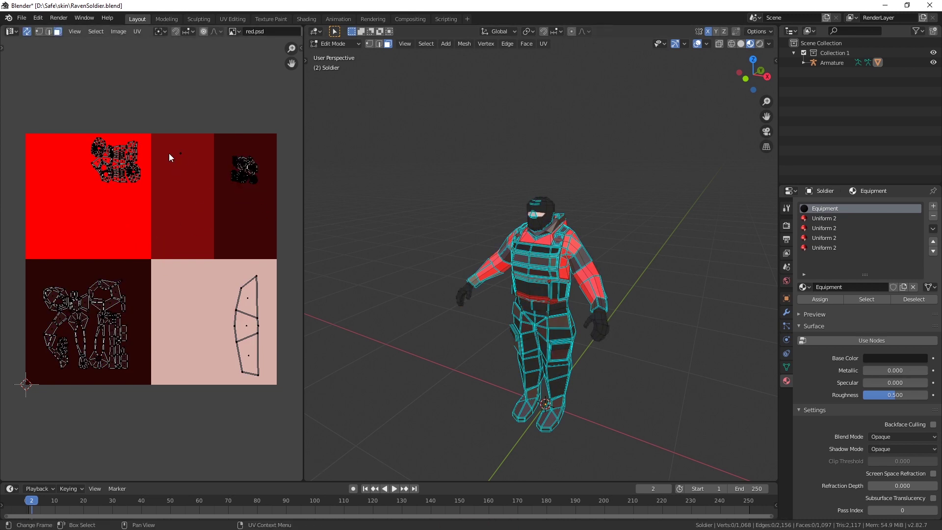
# Enlarge the UV islands in the top-left red square until they fill it
pyautogui.moveTo(82, 141); pyautogui.dragTo(153, 188)
pyautogui.press('s')
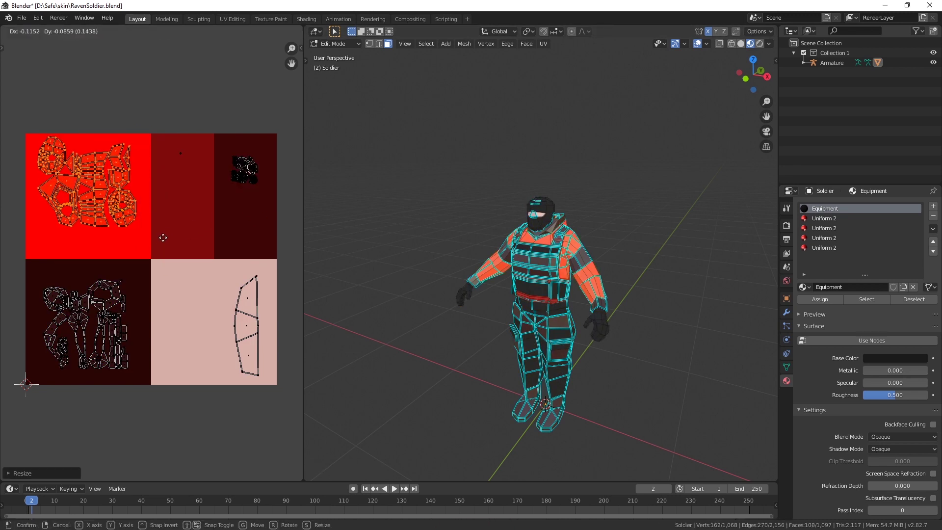
pyautogui.click(173, 248)
pyautogui.press('s')
pyautogui.click(186, 260)
# Return to Object Mode and view the soldier from the front to check the palette colours
pyautogui.press('Tab')
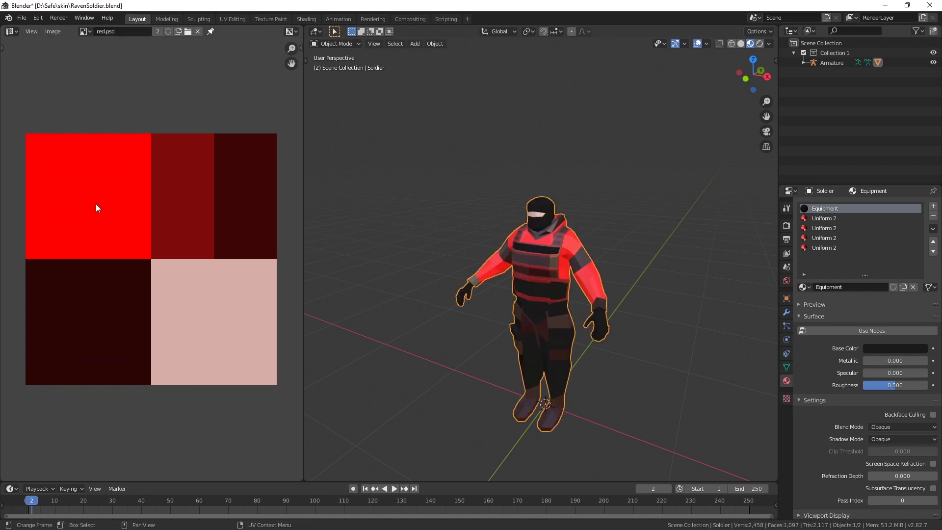
pyautogui.moveTo(584, 282); pyautogui.dragTo(580, 261, button='middle')
pyautogui.scroll(3, 601, 266)
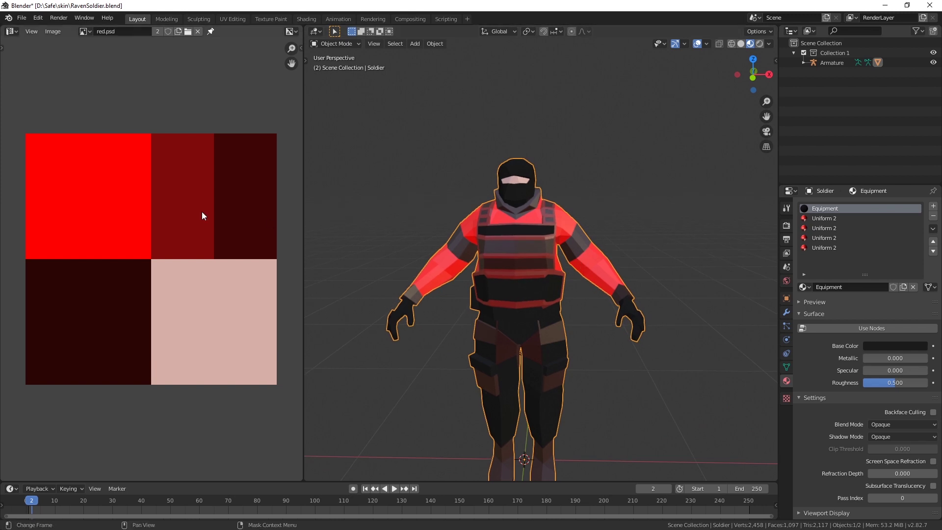
pyautogui.scroll(1, 497, 210)
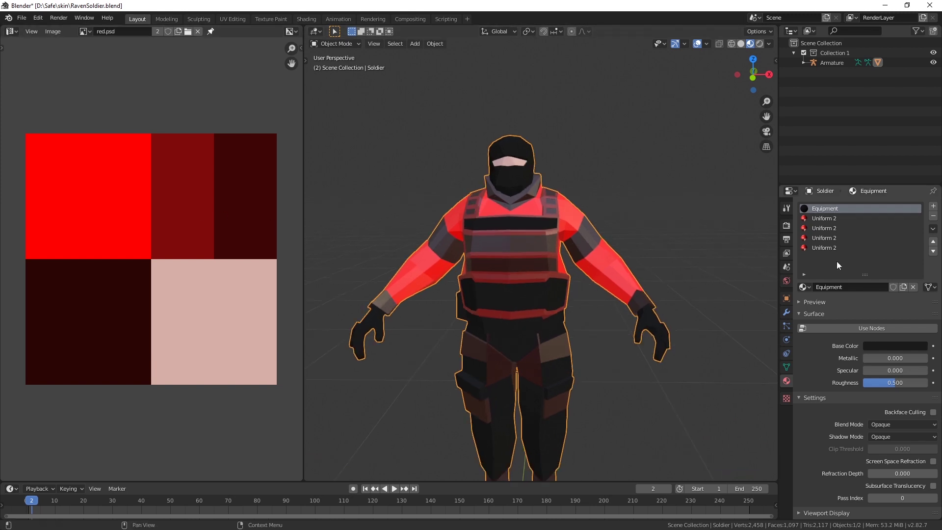
# Give the Equipment slot the Uniform 2 material and remove the extra Uniform 2 slots
pyautogui.click(803, 287)
pyautogui.click(823, 348)
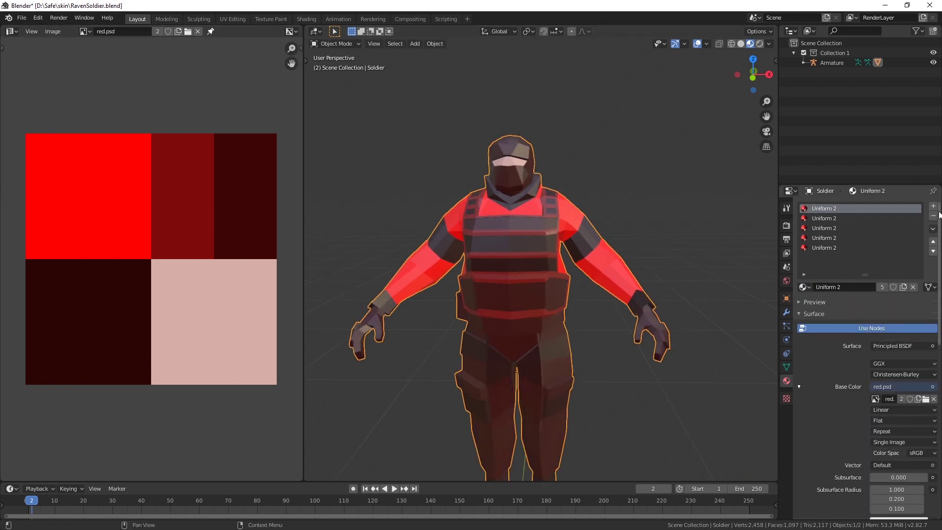
pyautogui.click(878, 218)
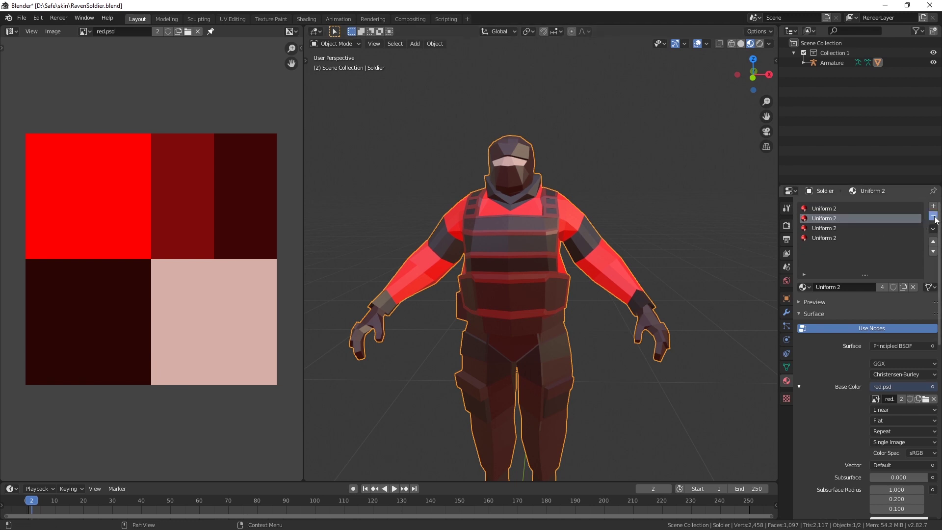
pyautogui.click(934, 216)
pyautogui.click(934, 217)
pyautogui.click(934, 216)
# Assign all faces to the remaining material, rename it MySoloMatUniform, and view the textured soldier
pyautogui.press('Tab')
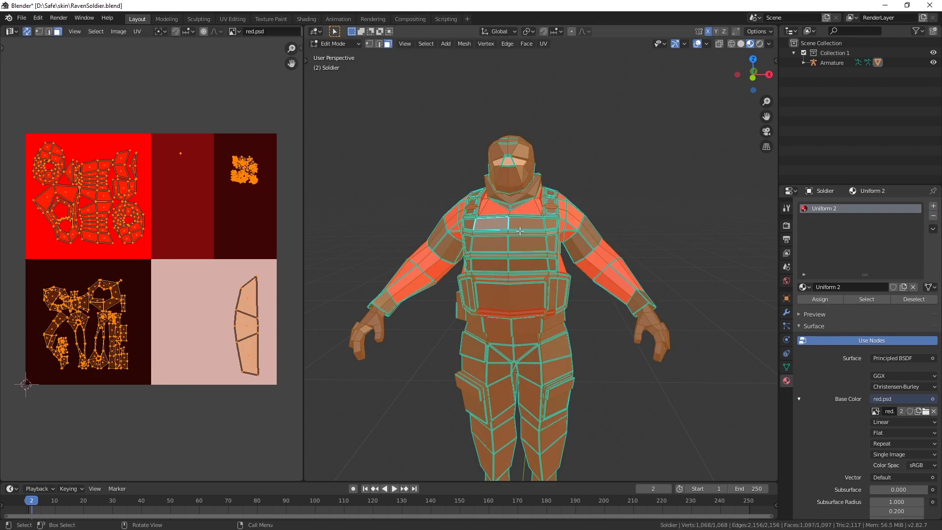
pyautogui.click(825, 299)
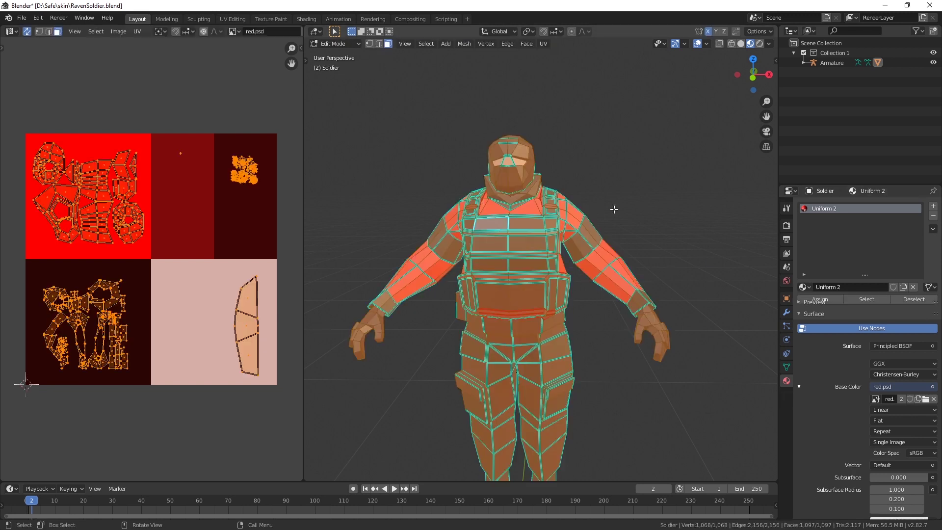
pyautogui.doubleClick(815, 211)
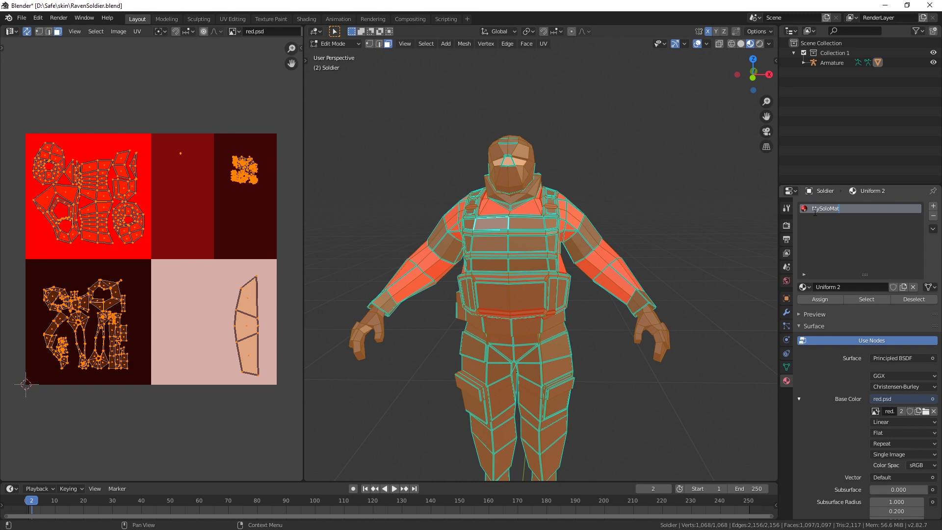
pyautogui.write('MySoloMatUniform')
pyautogui.press('Return')
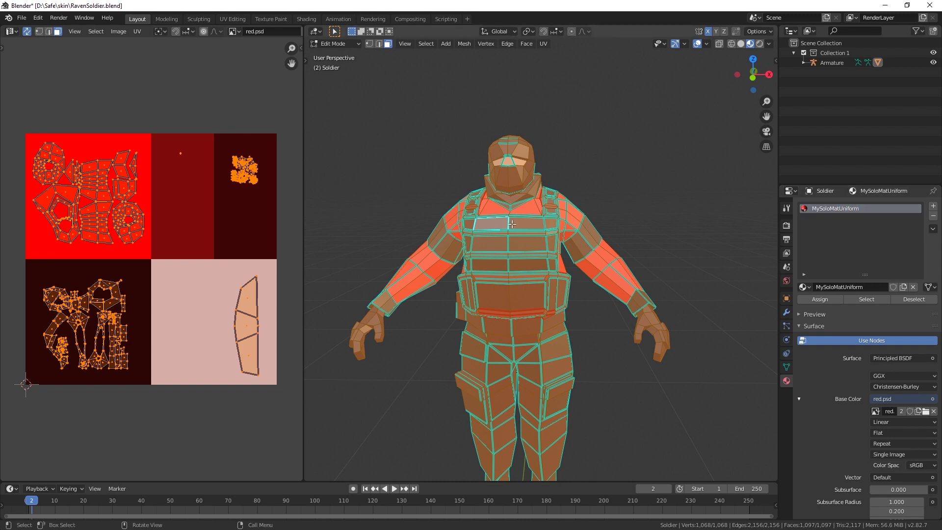
pyautogui.press('Tab')
pyautogui.moveTo(526, 226); pyautogui.dragTo(266, 236, button='middle')
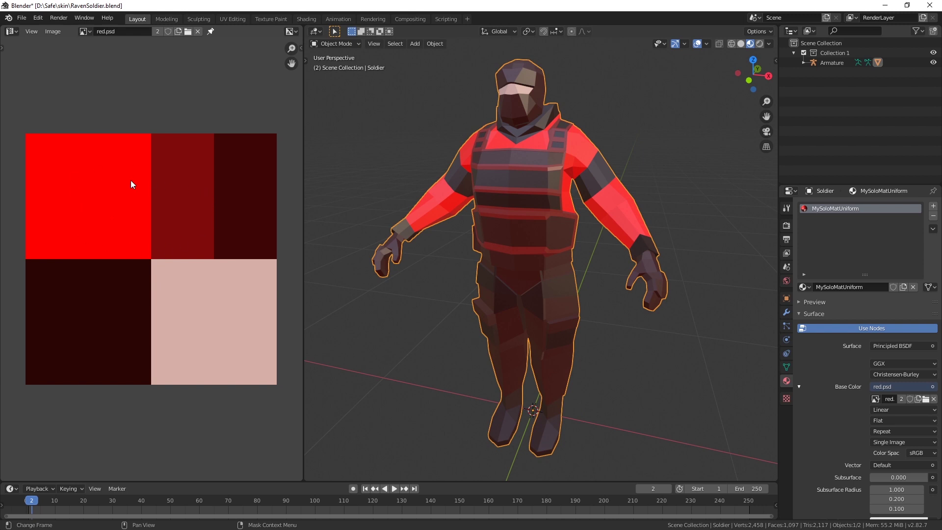
pyautogui.scroll(-1, 176, 214)
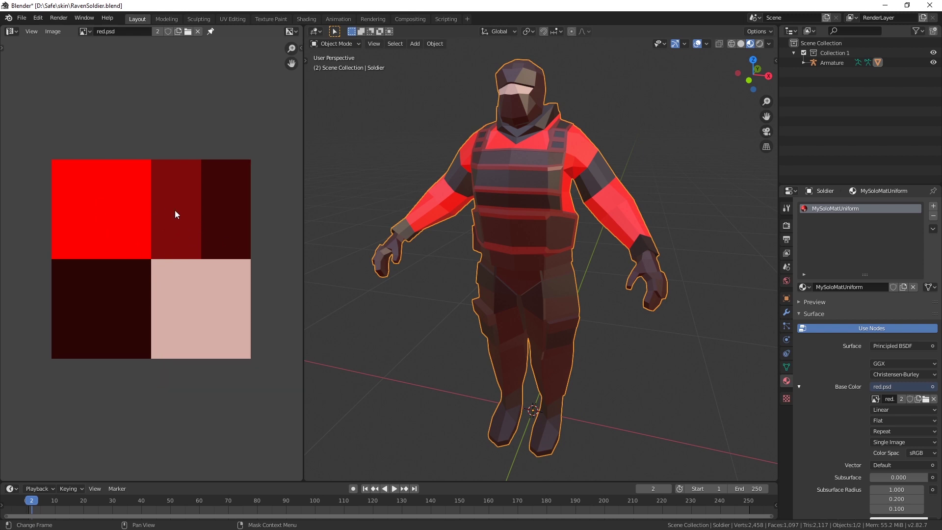
# Check the 128×128 red.psd palette in the Scale Image dialog and close it without scaling
pyautogui.keyDown('ctrl'); pyautogui.scroll(3, 513, 286); pyautogui.keyUp('ctrl')
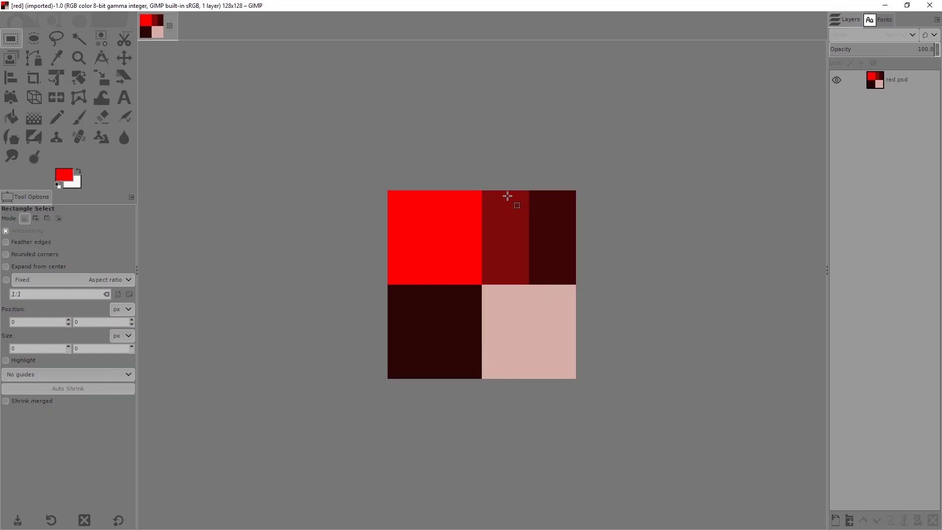
pyautogui.hotkey('ctrl', 'alt', 'i')
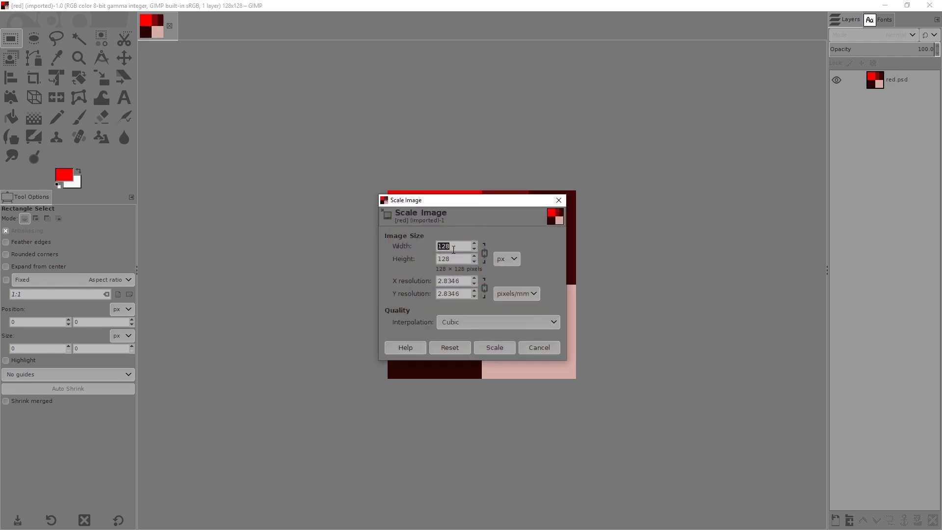
pyautogui.click(559, 200)
pyautogui.keyDown('ctrl'); pyautogui.scroll(5, 532, 292); pyautogui.keyUp('ctrl')
pyautogui.keyDown('ctrl'); pyautogui.scroll(-3, 502, 265); pyautogui.keyUp('ctrl')
pyautogui.keyDown('ctrl'); pyautogui.scroll(-4, 501, 287); pyautogui.keyUp('ctrl')
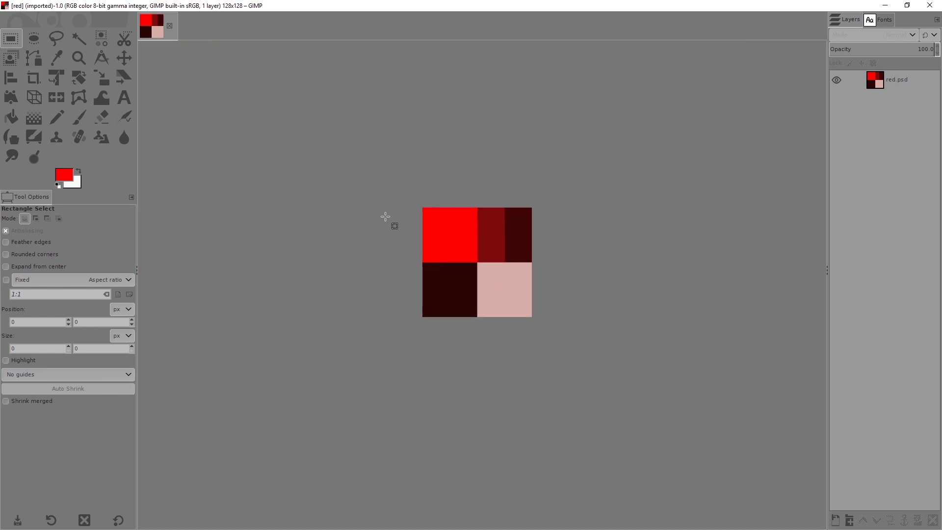
# Select the entire palette image area
pyautogui.click(387, 215)
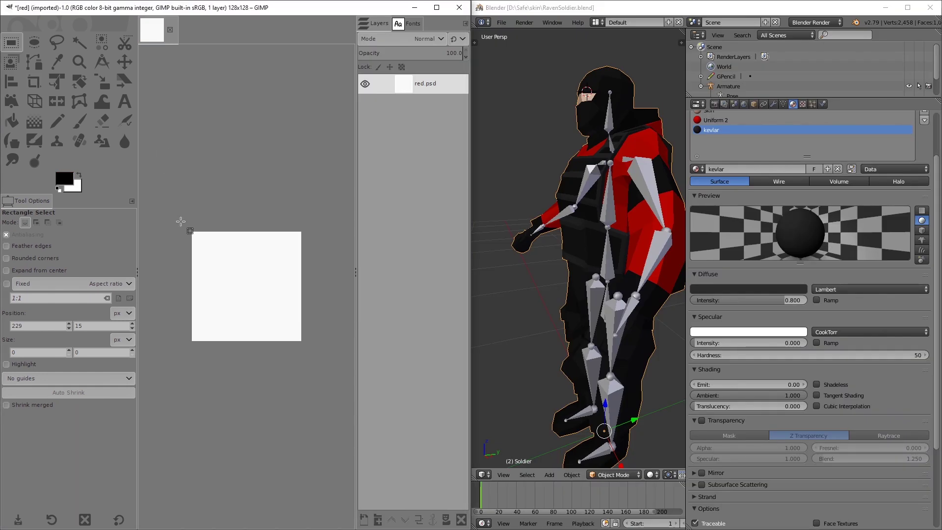
pyautogui.moveTo(176, 221); pyautogui.dragTo(336, 375)
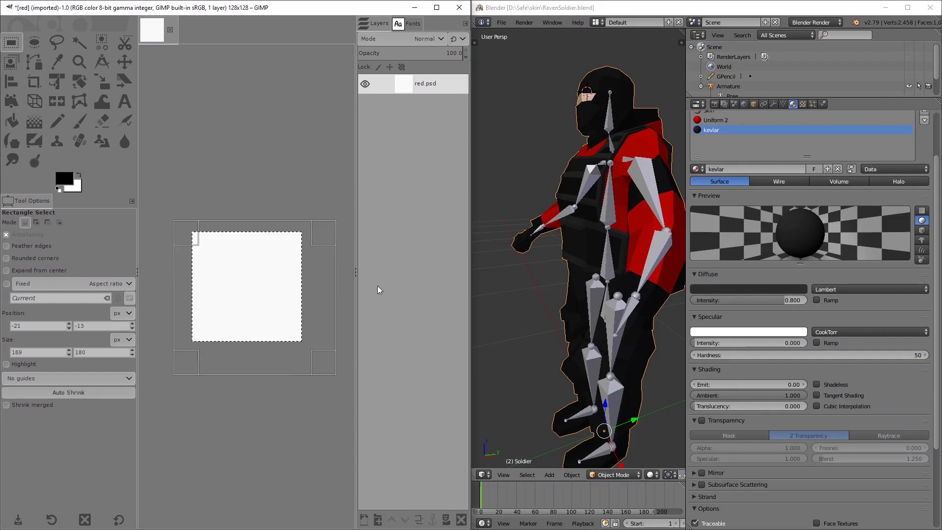
pyautogui.keyDown('ctrl'); pyautogui.scroll(-4, 756, 137); pyautogui.keyUp('ctrl')
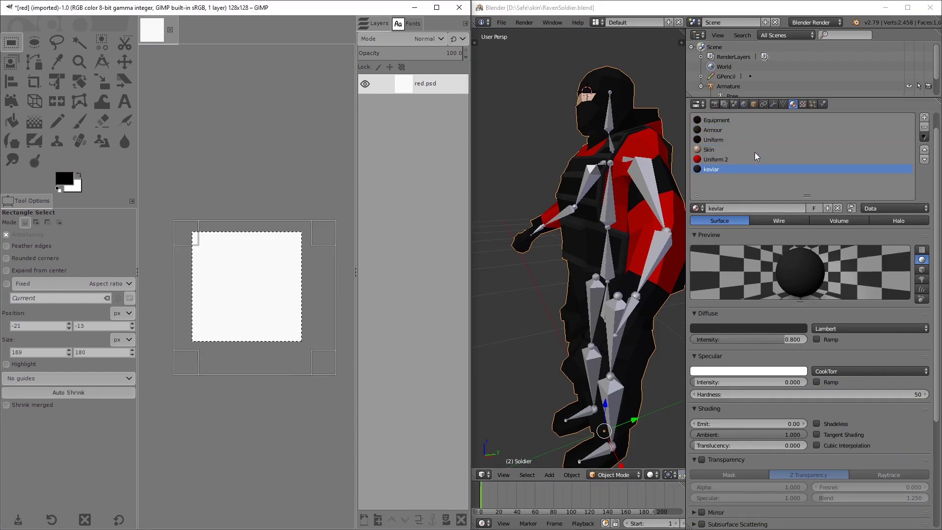
pyautogui.scroll(-3, 771, 373)
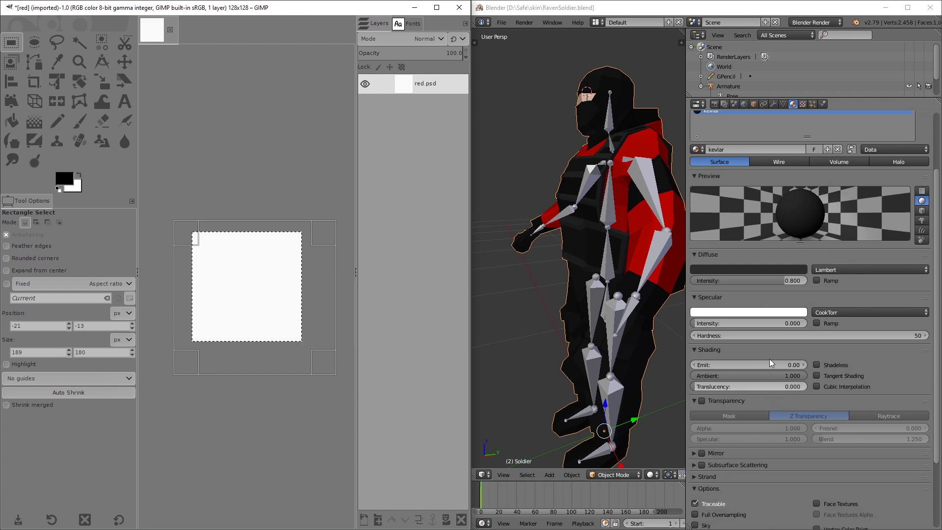
# Copy the kevlar diffuse hex 2C2C2C from Blender into GIMP's foreground colour
pyautogui.click(739, 272)
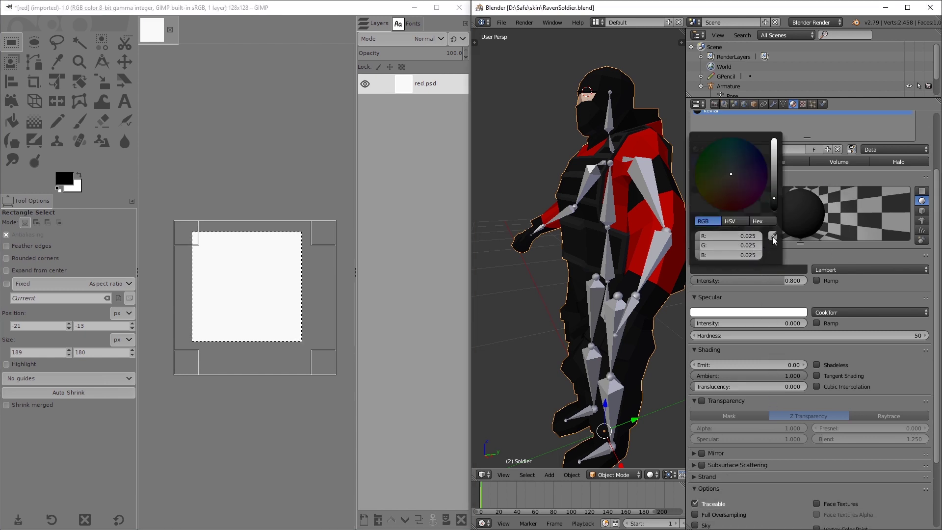
pyautogui.click(756, 221)
pyautogui.click(736, 236)
pyautogui.hotkey('ctrl', 'c')
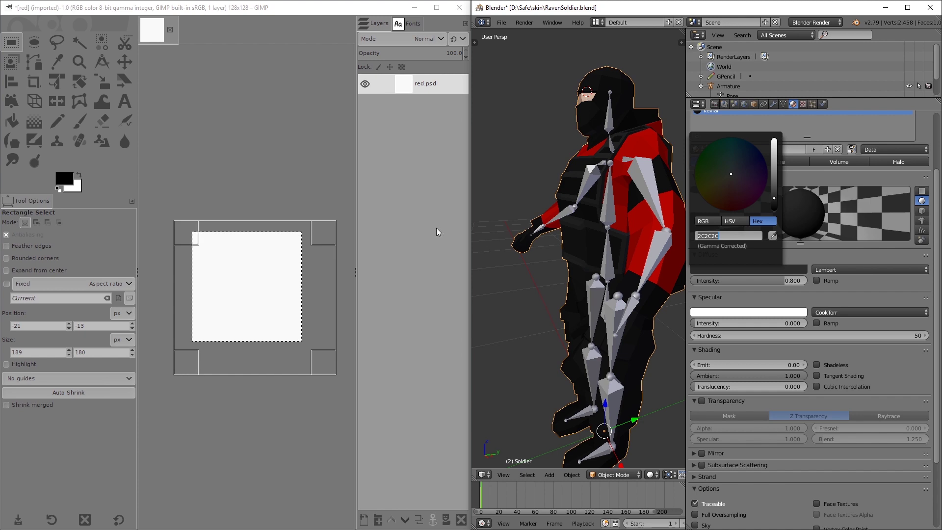
pyautogui.click(67, 178)
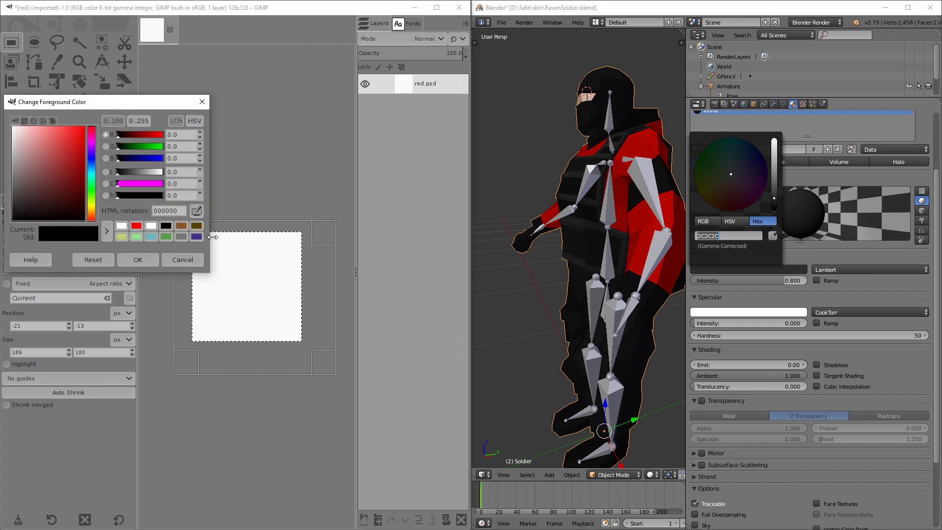
pyautogui.hotkey('ctrl', 'v')
pyautogui.click(138, 260)
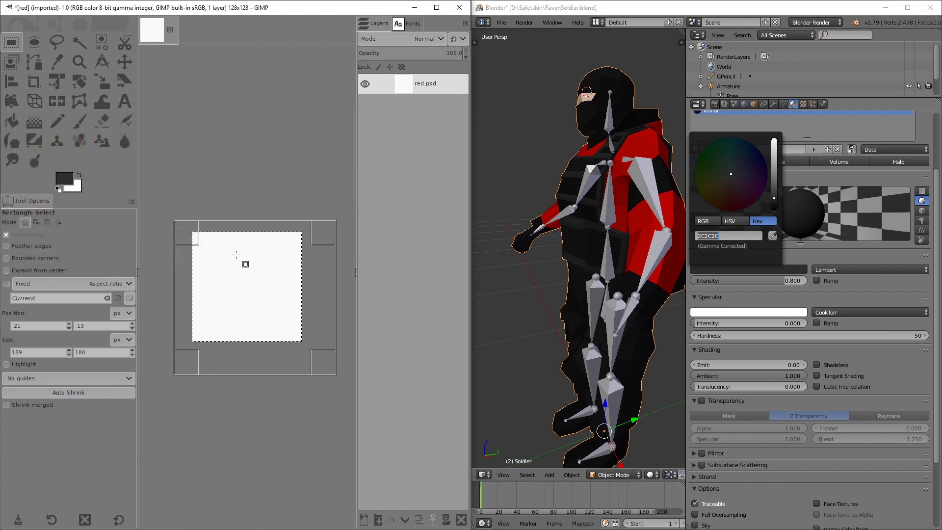
# Fill the selection with the dark grey 2C2C2C foreground colour
pyautogui.rightClick(231, 244)
pyautogui.moveTo(265, 272)
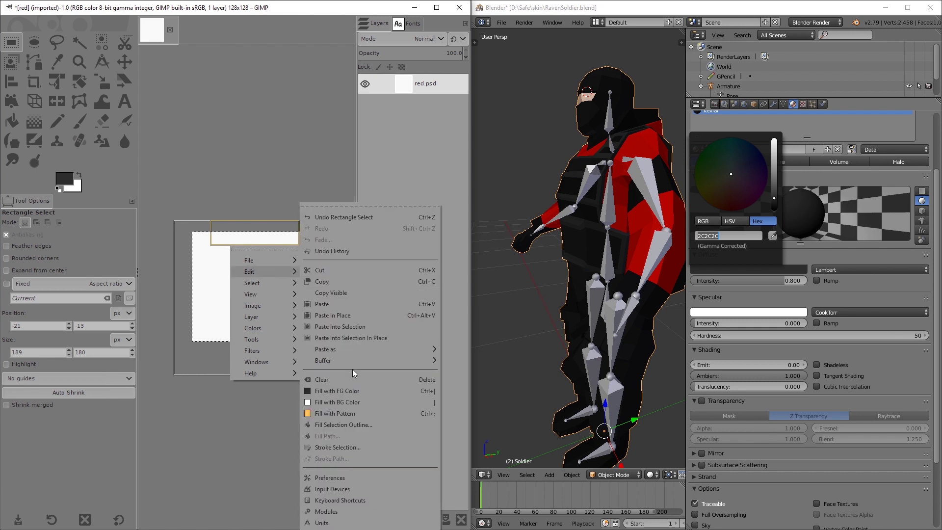
pyautogui.click(430, 396)
# Fill the top-left quarter with Uniform 2's red, E70800
pyautogui.moveTo(169, 209); pyautogui.dragTo(250, 287)
pyautogui.click(745, 159)
pyautogui.click(761, 330)
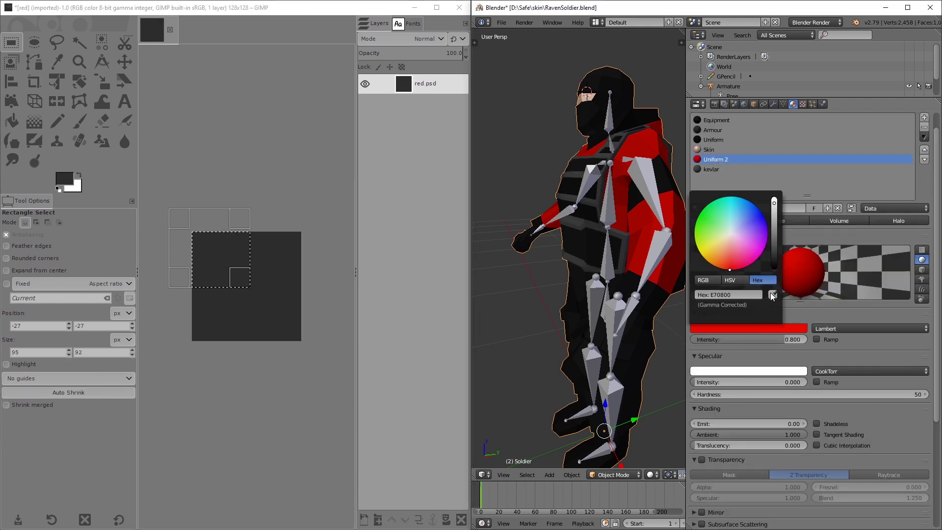
pyautogui.click(742, 294)
pyautogui.click(63, 178)
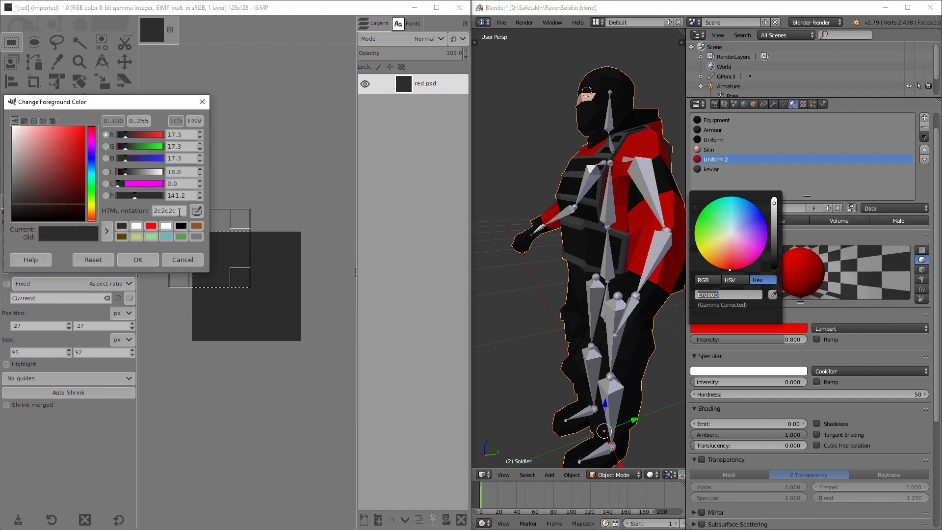
pyautogui.click(152, 256)
pyautogui.hotkey('ctrl', ',')
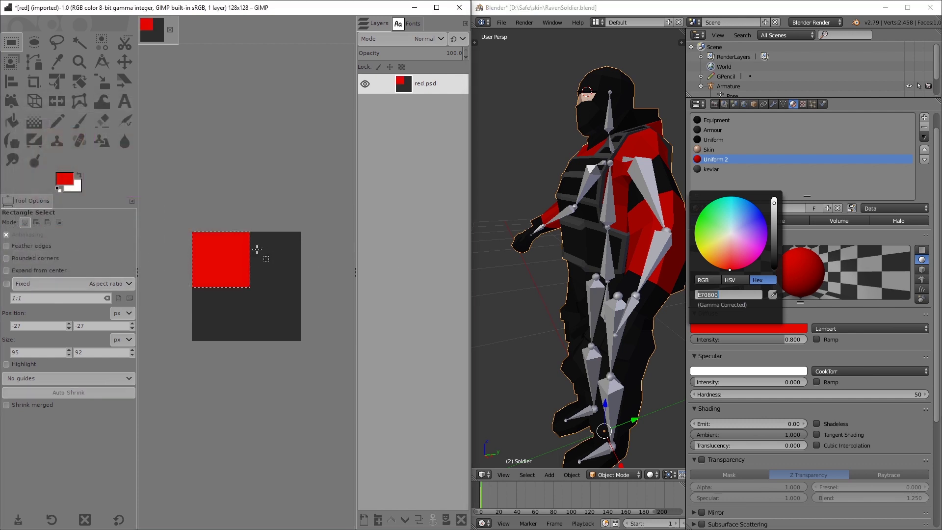
# Fill the top-right quarter with the Skin material's peach, E7BCA1
pyautogui.moveTo(246, 213); pyautogui.dragTo(336, 289)
pyautogui.click(722, 150)
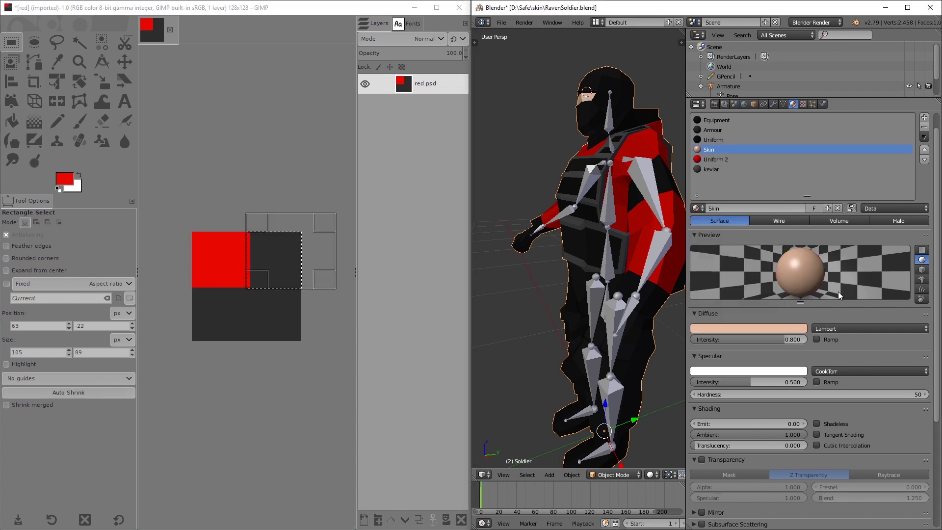
pyautogui.click(770, 328)
pyautogui.click(729, 295)
pyautogui.hotkey('ctrl', 'c')
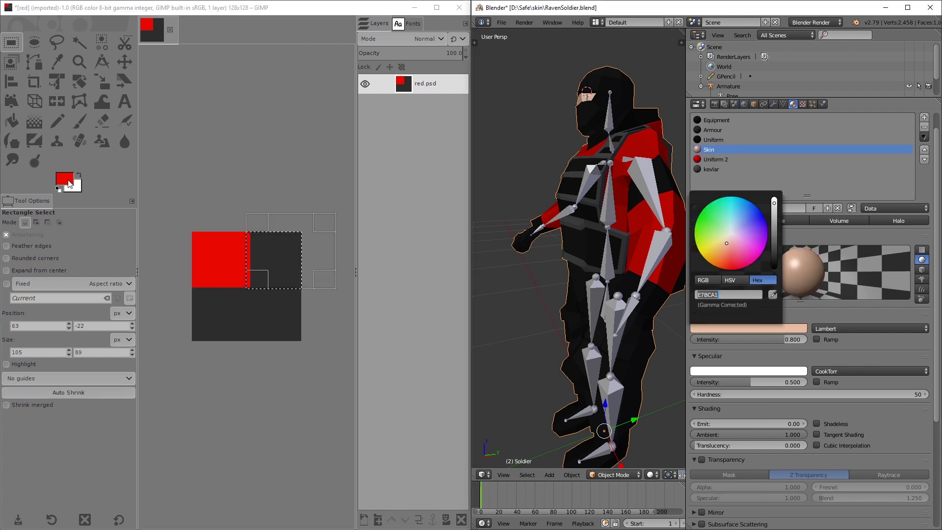
pyautogui.click(64, 178)
pyautogui.hotkey('ctrl', 'v')
pyautogui.click(138, 259)
pyautogui.hotkey('ctrl', ',')
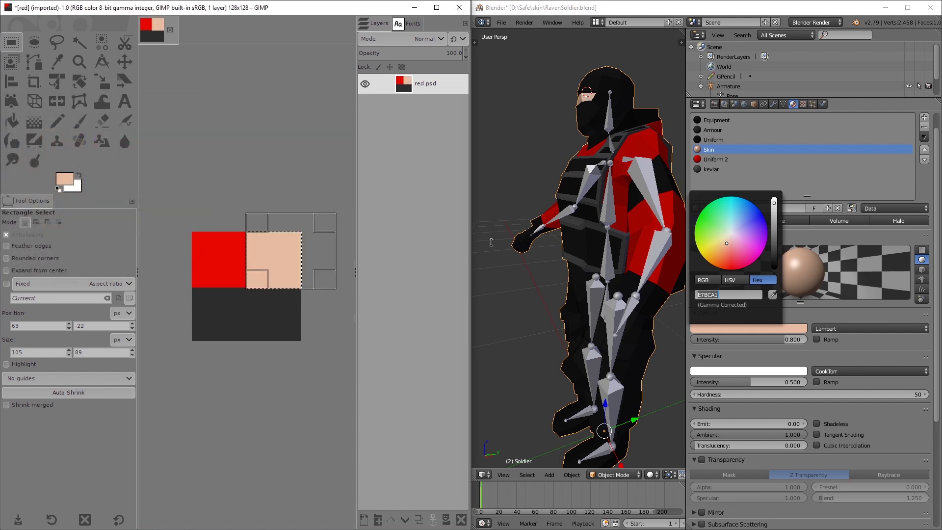
# Fill the bottom-left quarter with the Uniform material's near-black, 141414
pyautogui.click(714, 140)
pyautogui.click(753, 328)
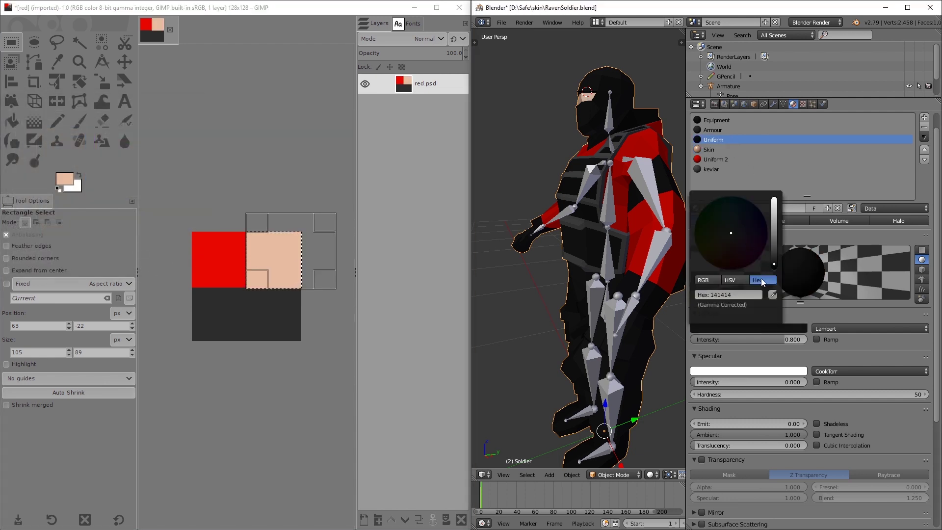
pyautogui.click(728, 294)
pyautogui.hotkey('ctrl', 'c')
pyautogui.click(64, 178)
pyautogui.hotkey('ctrl', 'v')
pyautogui.click(138, 259)
pyautogui.moveTo(174, 284); pyautogui.dragTo(248, 359)
pyautogui.hotkey('ctrl', ',')
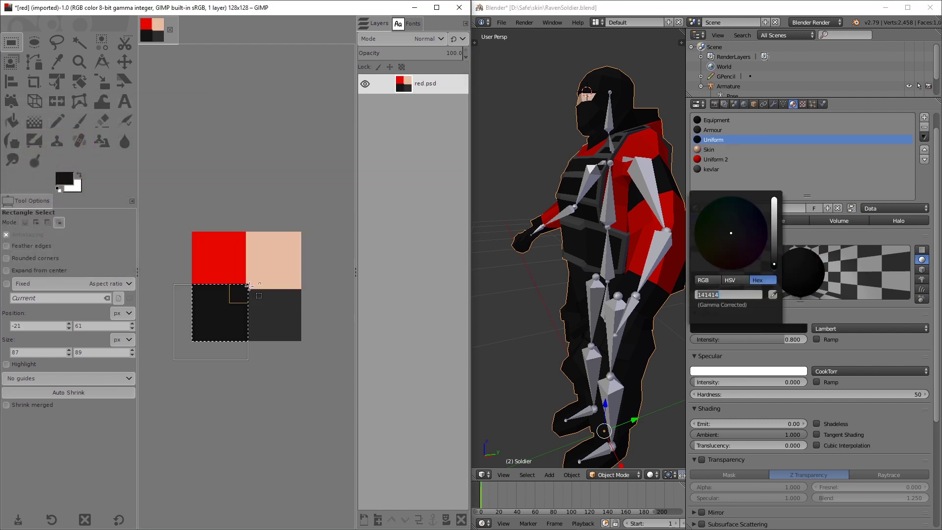
# Fill part of the bottom-right quarter with the Equipment material's dark colour, 1B1B1B
pyautogui.click(730, 121)
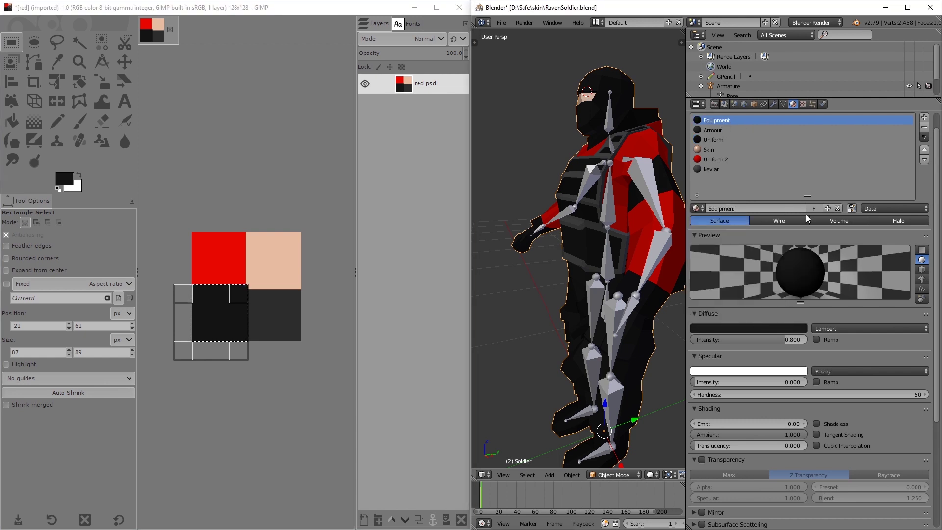
pyautogui.click(743, 328)
pyautogui.click(729, 295)
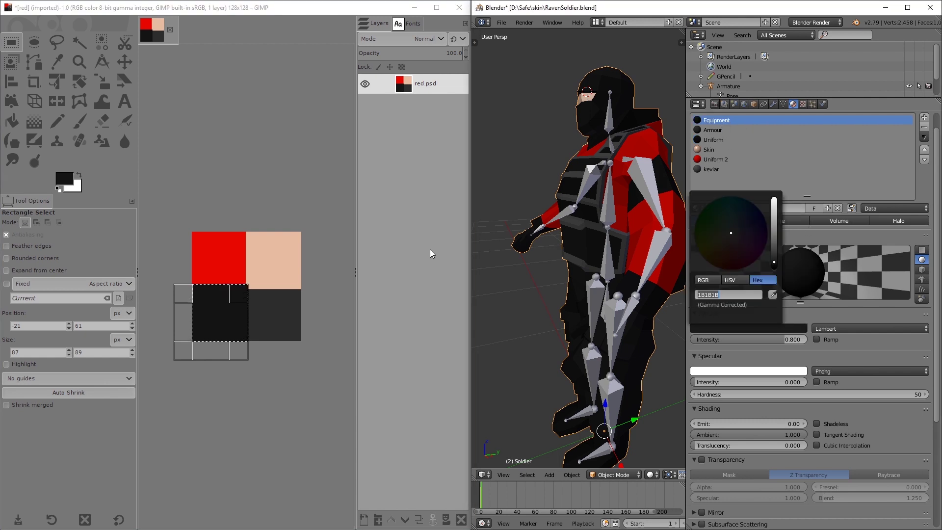
pyautogui.click(329, 324)
pyautogui.moveTo(322, 364); pyautogui.dragTo(247, 314)
pyautogui.click(63, 181)
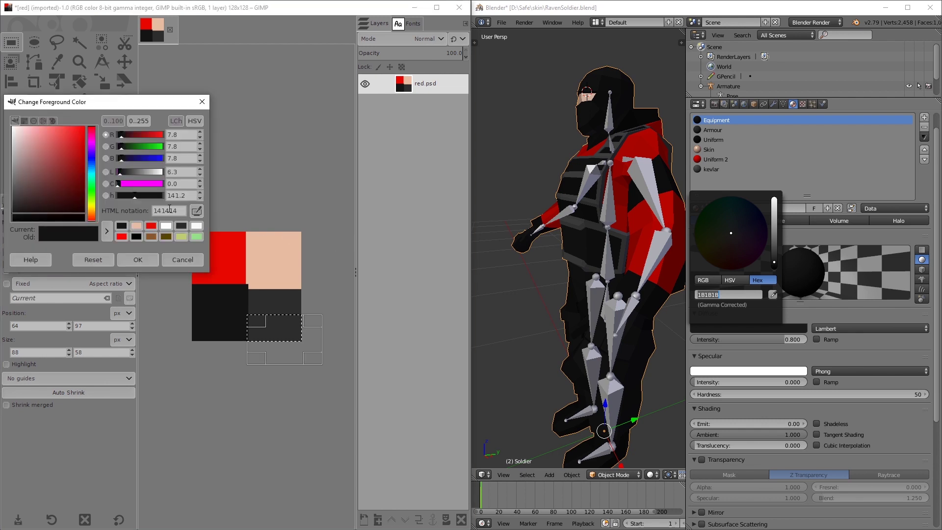
pyautogui.click(138, 260)
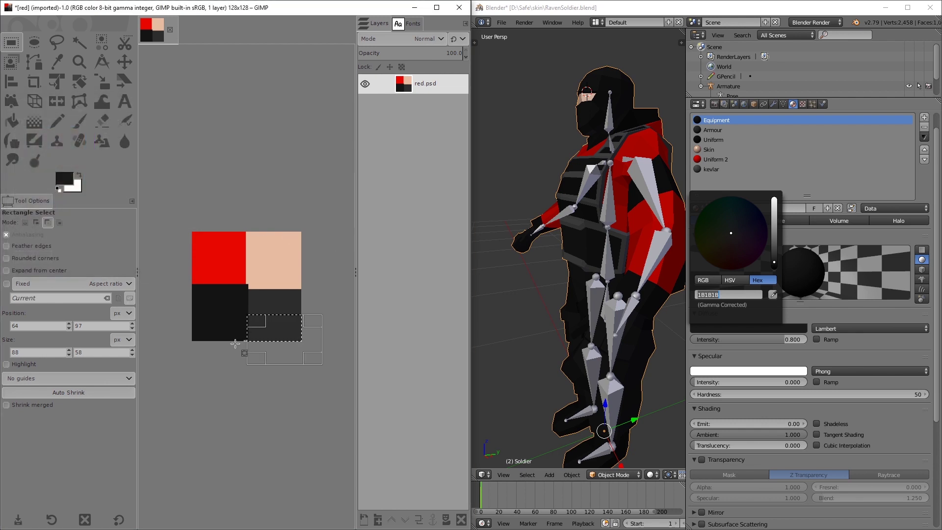
pyautogui.hotkey('ctrl', ',')
pyautogui.click(275, 284)
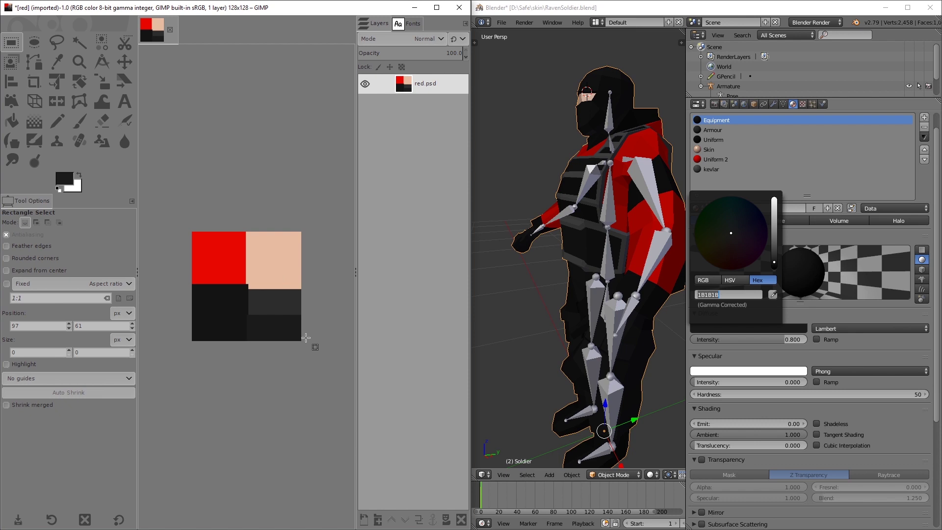
# Draw 1-pixel pencil lines along the vertical and horizontal dark seams
pyautogui.keyDown('ctrl'); pyautogui.scroll(3, 265, 291); pyautogui.keyUp('ctrl')
pyautogui.keyDown('ctrl'); pyautogui.scroll(-1, 264, 287); pyautogui.keyUp('ctrl')
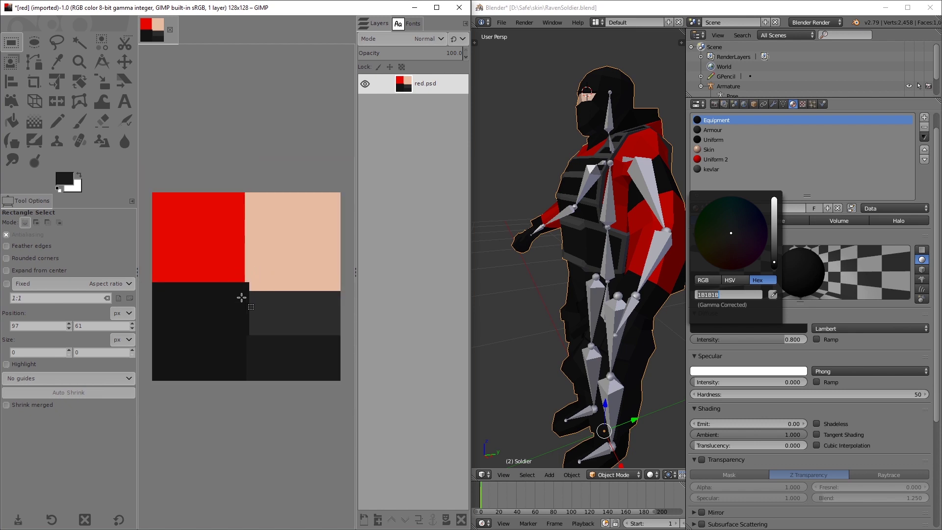
pyautogui.keyDown('ctrl'); pyautogui.scroll(4, 256, 294); pyautogui.keyUp('ctrl')
pyautogui.press('n')
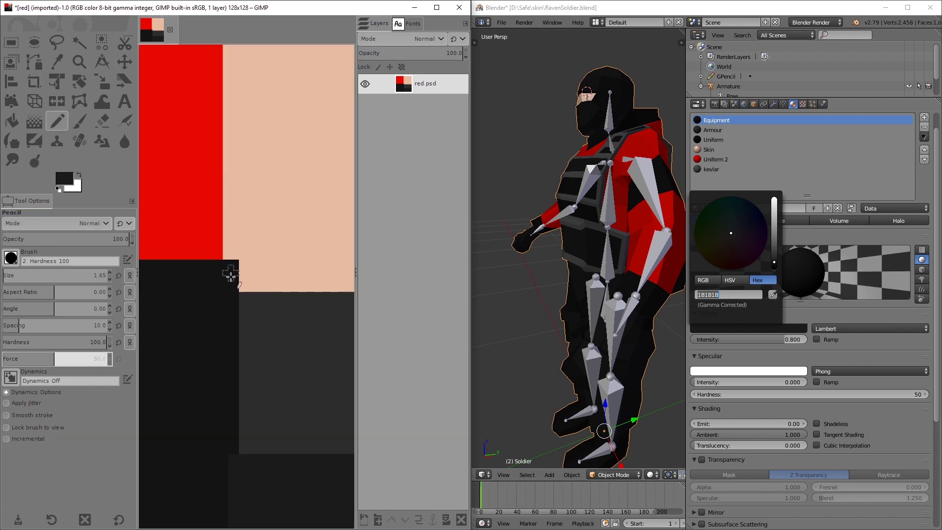
pyautogui.press('[')
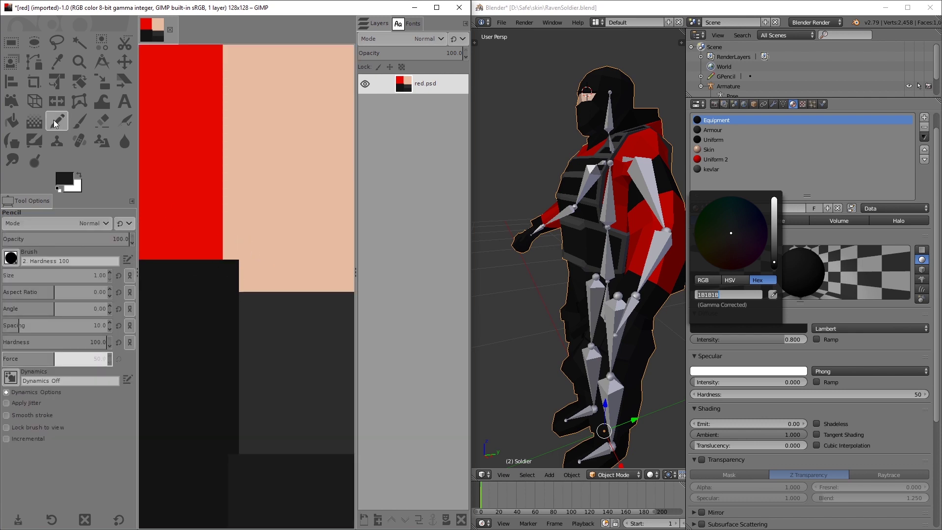
pyautogui.click(231, 451)
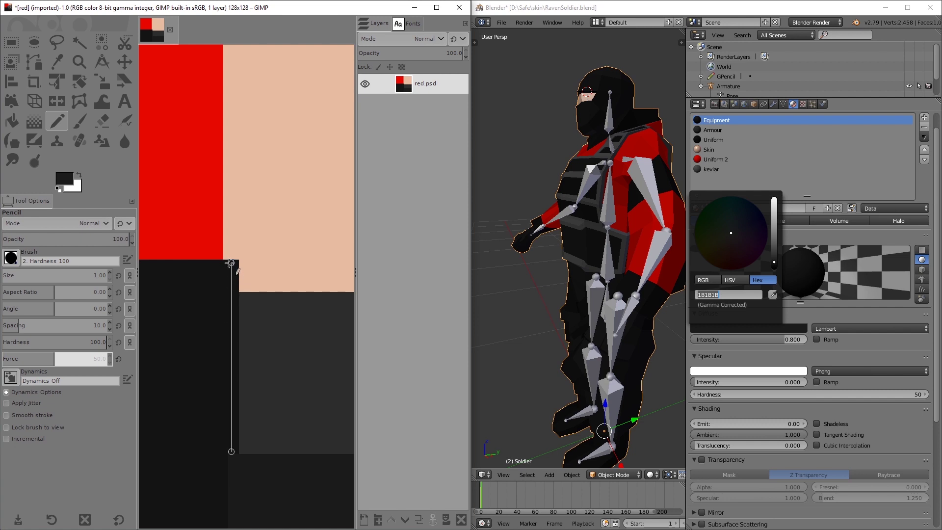
pyautogui.keyDown('shift'); pyautogui.click(229, 263); pyautogui.keyUp('shift')
pyautogui.press('-')
pyautogui.keyDown('shift'); pyautogui.click(340, 282); pyautogui.keyUp('shift')
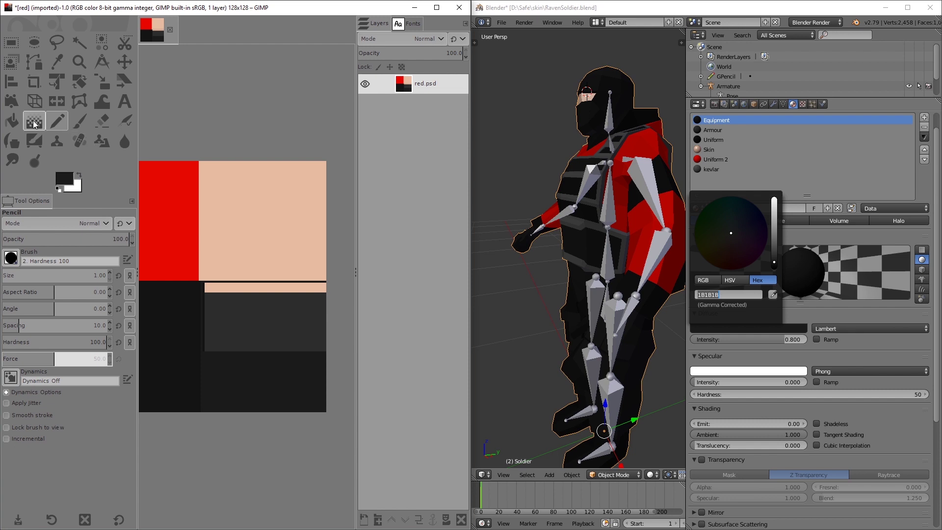
# Fill the stray peach strip with dark grey picked from the image, undoing a failed first fill
pyautogui.click(13, 123)
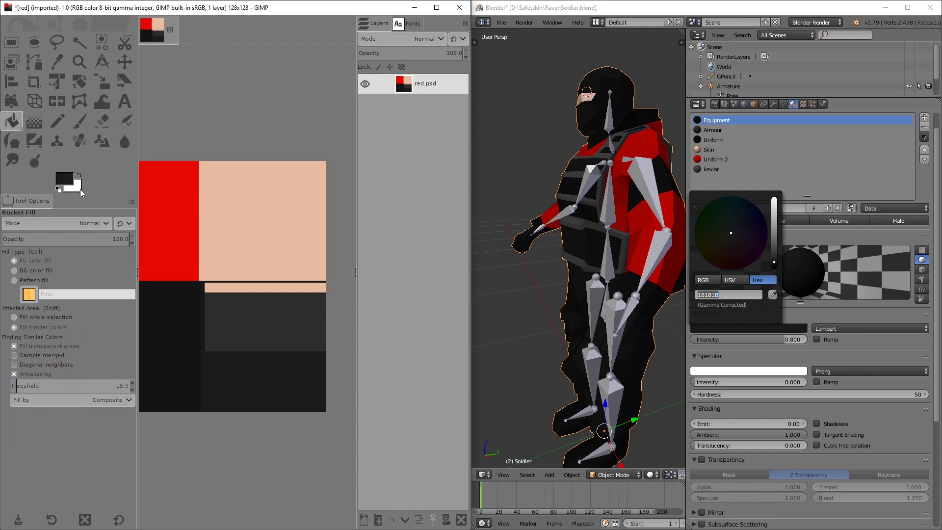
pyautogui.click(224, 287)
pyautogui.keyDown('ctrl'); pyautogui.scroll(4, 169, 309); pyautogui.keyUp('ctrl')
pyautogui.hotkey('ctrl', 'z')
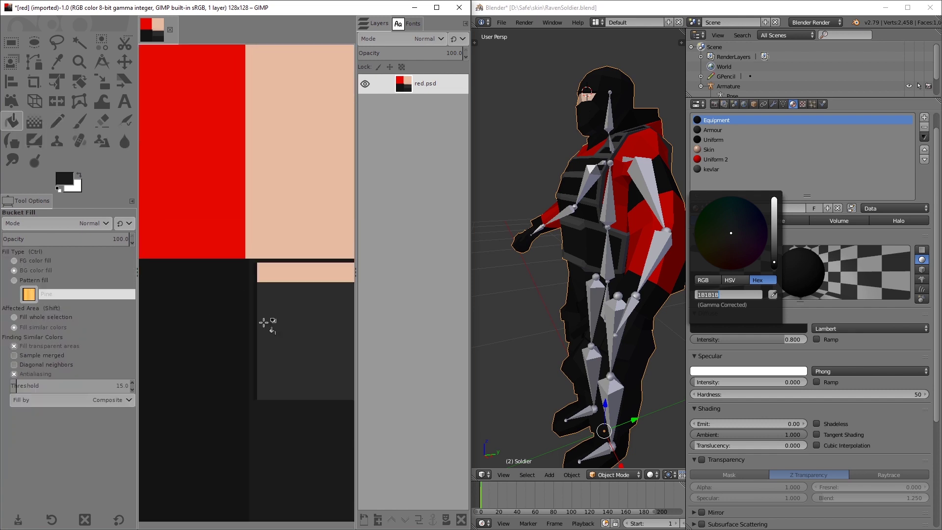
pyautogui.press('n')
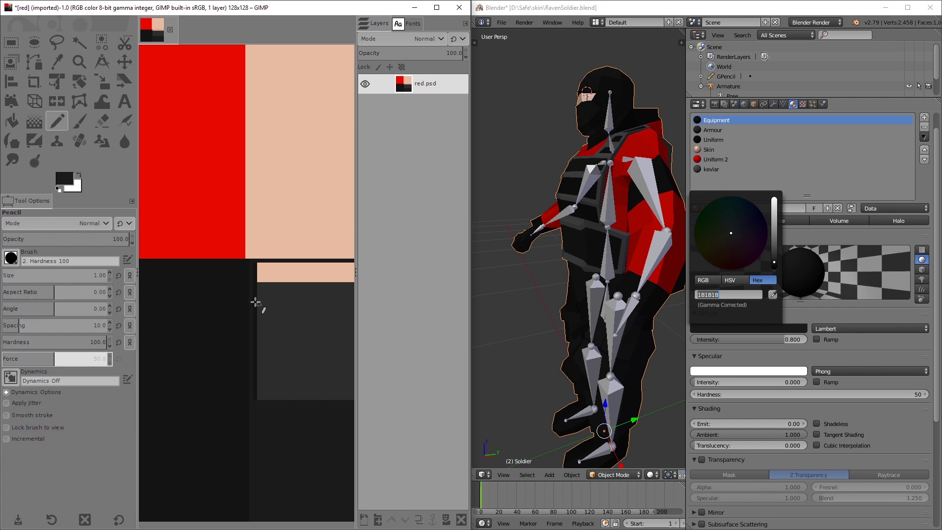
pyautogui.keyDown('ctrl'); pyautogui.click(277, 310); pyautogui.keyUp('ctrl')
pyautogui.moveTo(293, 383)
pyautogui.mouseDown(button='middle')
pyautogui.moveTo(216, 250)
pyautogui.moveTo(228, 236)
pyautogui.moveTo(192, 226)
pyautogui.moveTo(228, 232)
pyautogui.moveTo(311, 196)
pyautogui.moveTo(200, 216)
pyautogui.moveTo(292, 221)
pyautogui.moveTo(249, 211)
pyautogui.mouseUp(button='middle')
pyautogui.hotkey('shift', 'b')
pyautogui.click(216, 189)
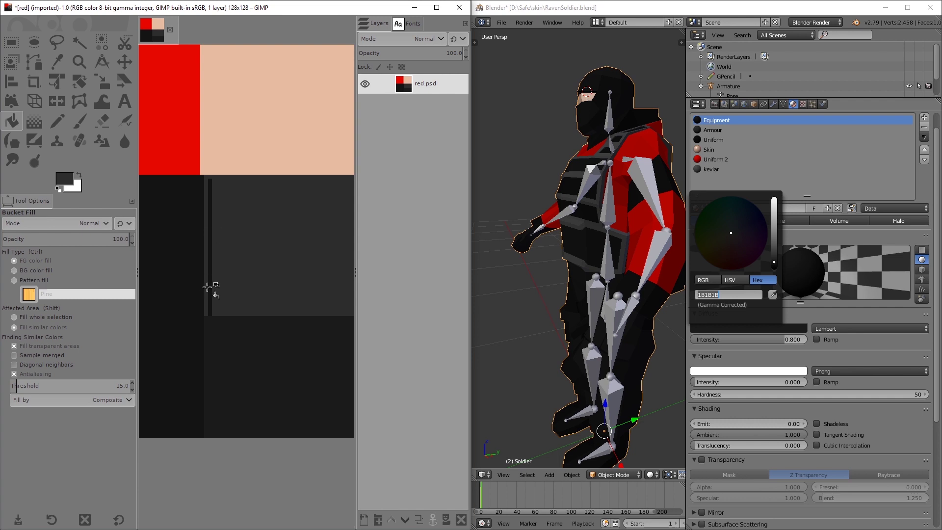
# Fill the dark vertical strip with the surrounding grey, then pick red from the image
pyautogui.press('n')
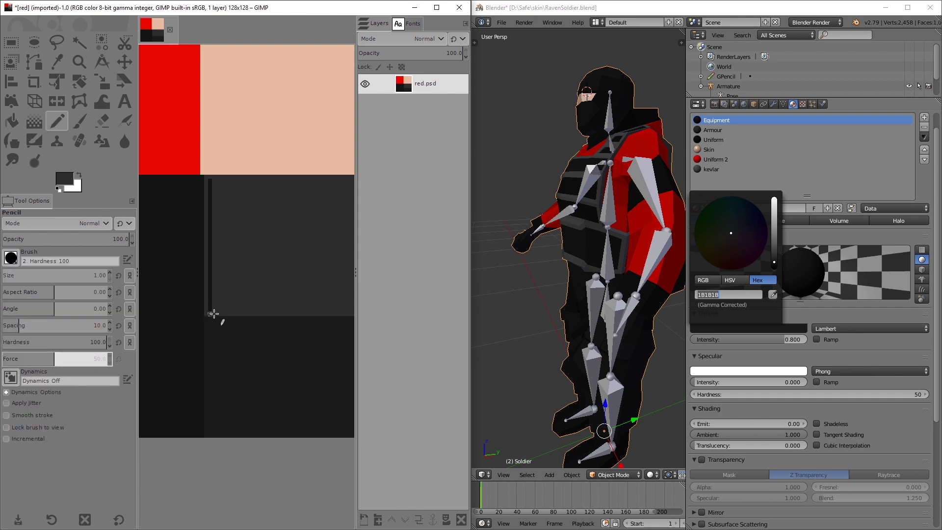
pyautogui.hotkey('shift', 'b')
pyautogui.click(211, 291)
pyautogui.keyDown('ctrl'); pyautogui.scroll(-2, 240, 273); pyautogui.keyUp('ctrl')
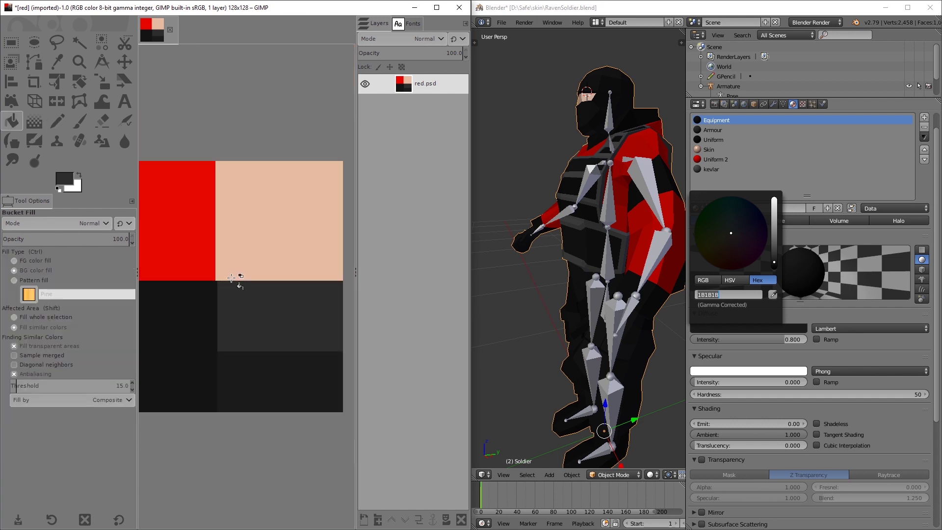
pyautogui.keyDown('ctrl'); pyautogui.scroll(3, 294, 273); pyautogui.keyUp('ctrl')
pyautogui.press('n')
pyautogui.keyDown('ctrl'); pyautogui.click(229, 255); pyautogui.keyUp('ctrl')
pyautogui.keyDown('ctrl'); pyautogui.scroll(-1, 245, 278); pyautogui.keyUp('ctrl')
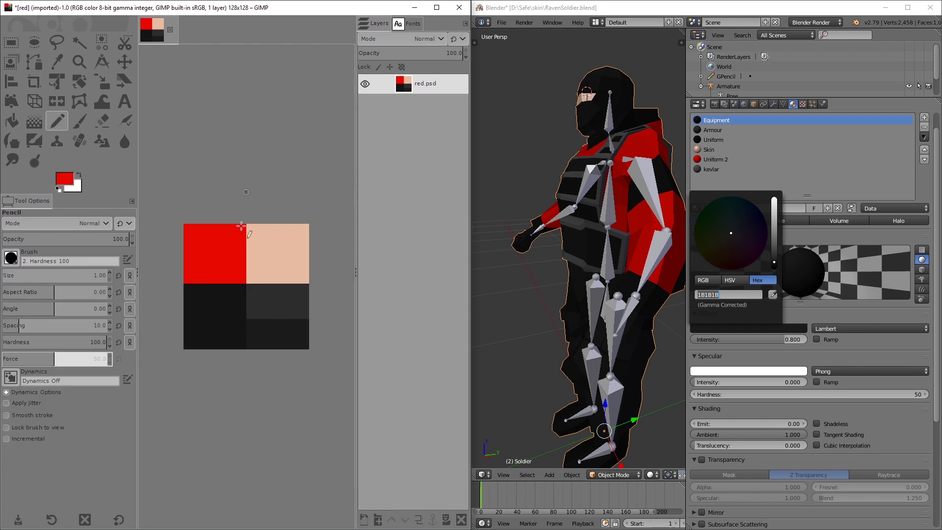
pyautogui.keyDown('ctrl'); pyautogui.scroll(2, 261, 347); pyautogui.keyUp('ctrl')
pyautogui.keyDown('ctrl'); pyautogui.scroll(-2, 268, 381); pyautogui.keyUp('ctrl')
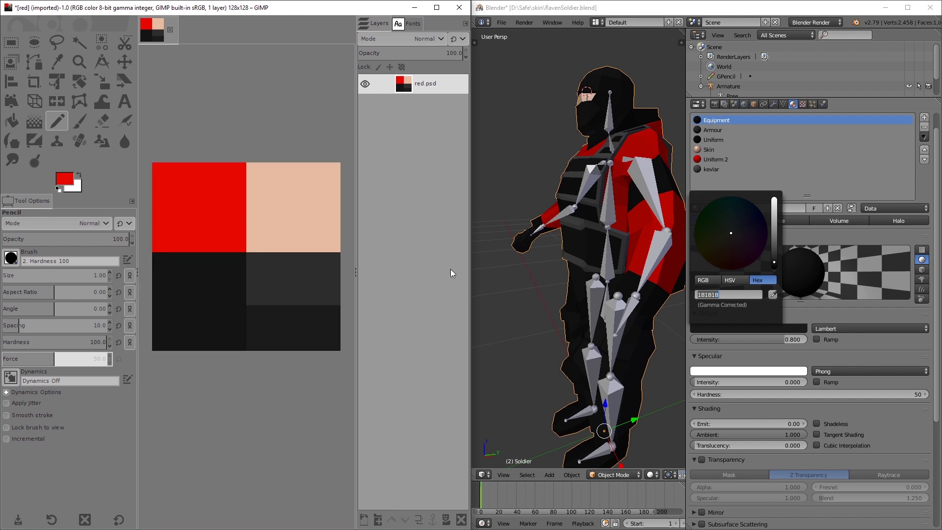
# Export the repainted palette from GIMP as red2.png
pyautogui.keyDown('ctrl'); pyautogui.scroll(-1, 217, 221); pyautogui.keyUp('ctrl')
pyautogui.keyDown('ctrl'); pyautogui.scroll(1, 246, 238); pyautogui.keyUp('ctrl')
pyautogui.hotkey('shift', 'ctrl', 'e')
pyautogui.write('red2.png')
pyautogui.press('Return')
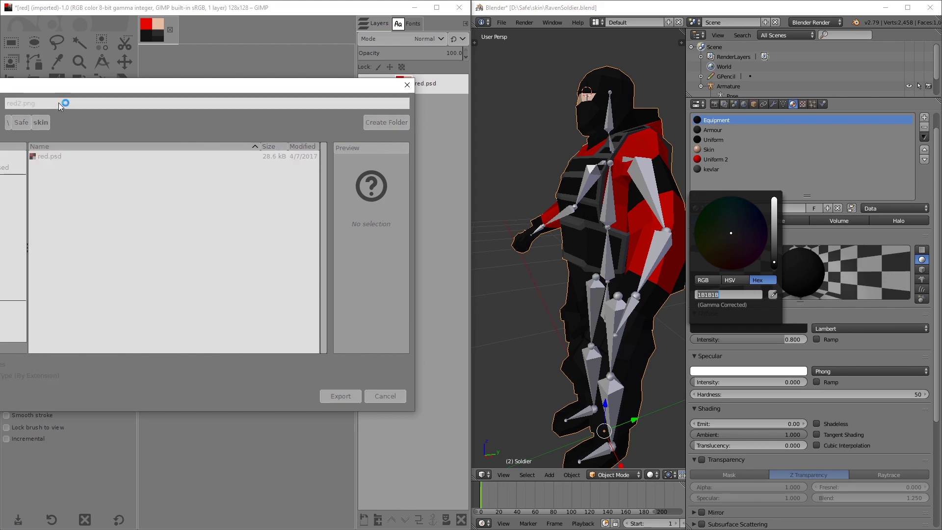
pyautogui.press('Return')
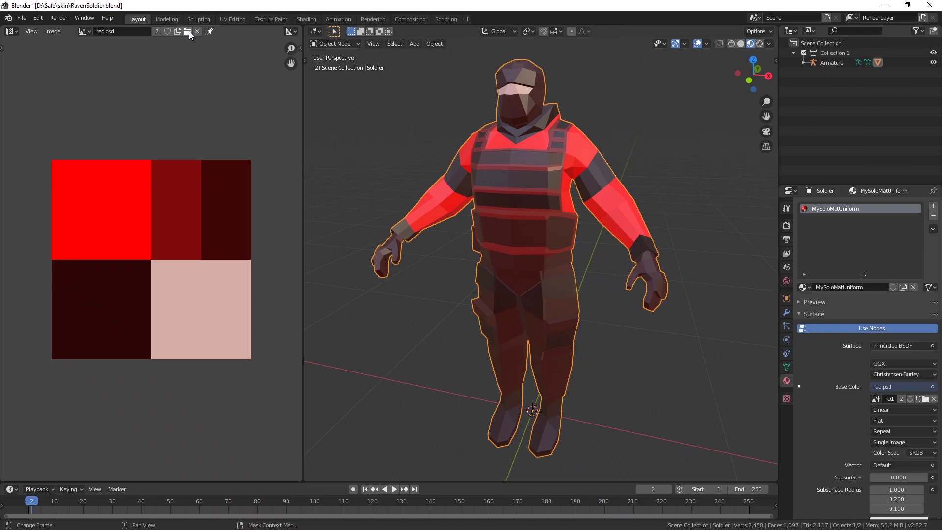
# Open red2.png in Blender's Image Editor and set it as the Base Color texture
pyautogui.click(189, 32)
pyautogui.doubleClick(428, 87)
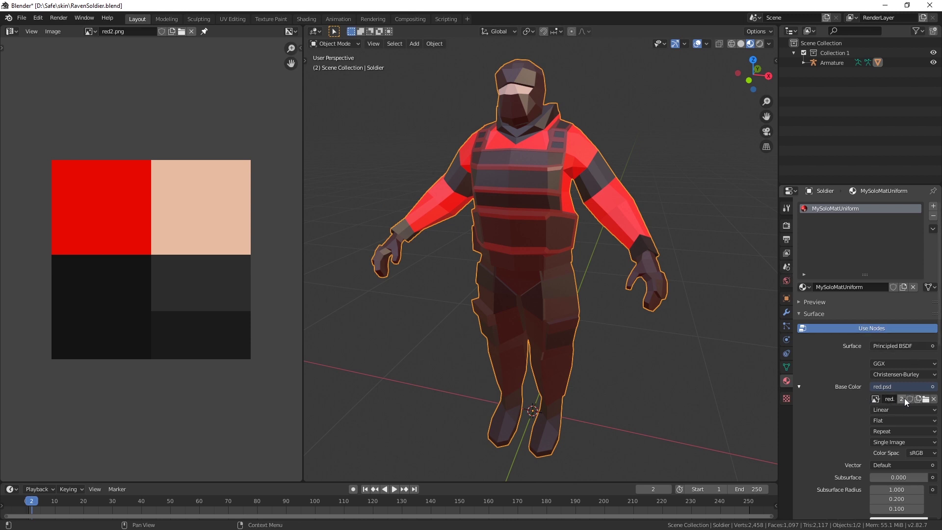
pyautogui.click(875, 398)
pyautogui.click(847, 417)
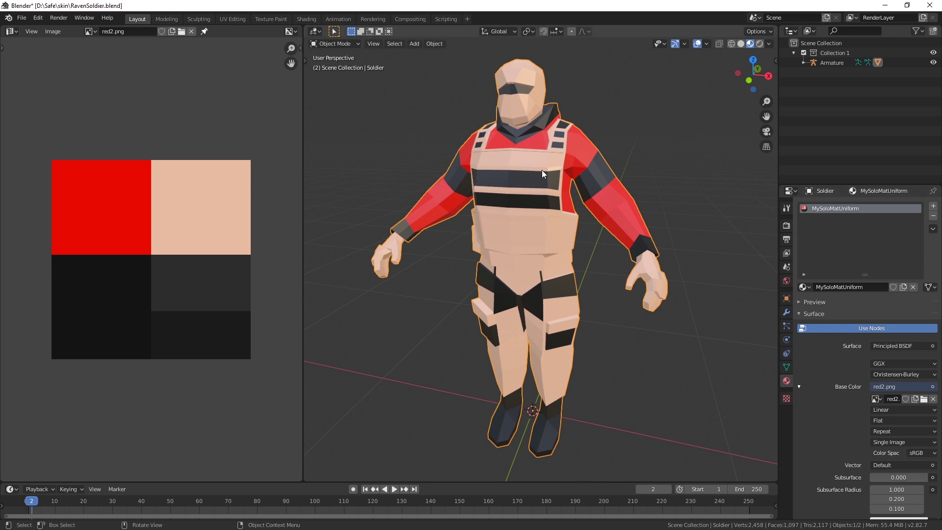
# In Edit Mode, move the UV island off the skin square onto the dark grey square
pyautogui.press('Tab')
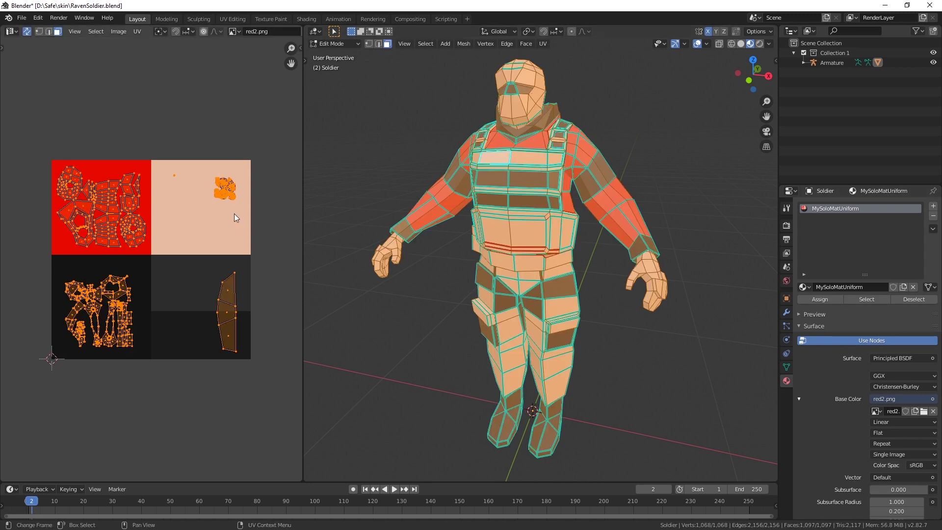
pyautogui.click(225, 189)
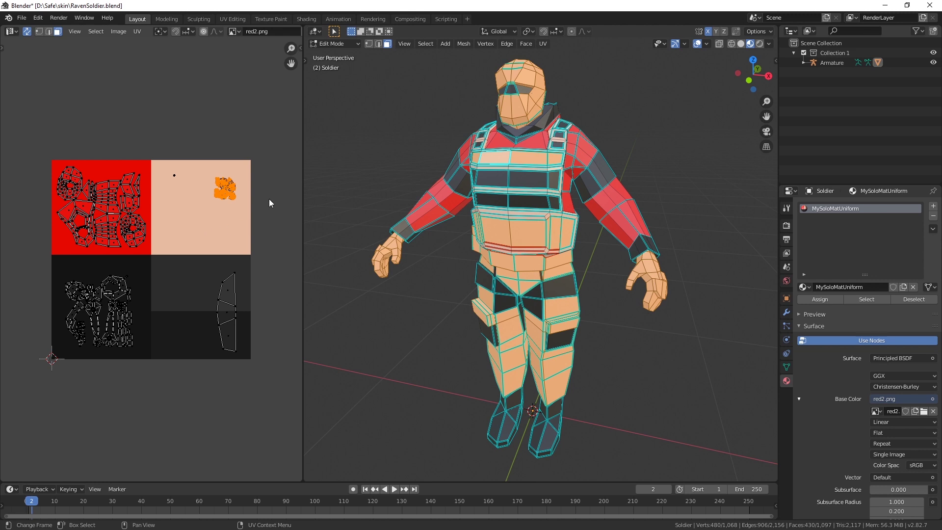
pyautogui.press('g')
pyautogui.press('Escape')
pyautogui.click(294, 144)
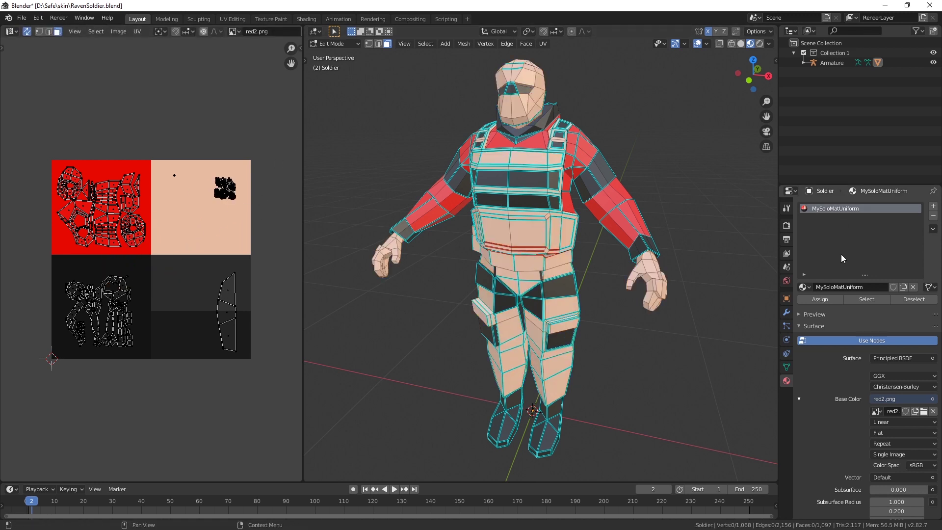
pyautogui.click(233, 193)
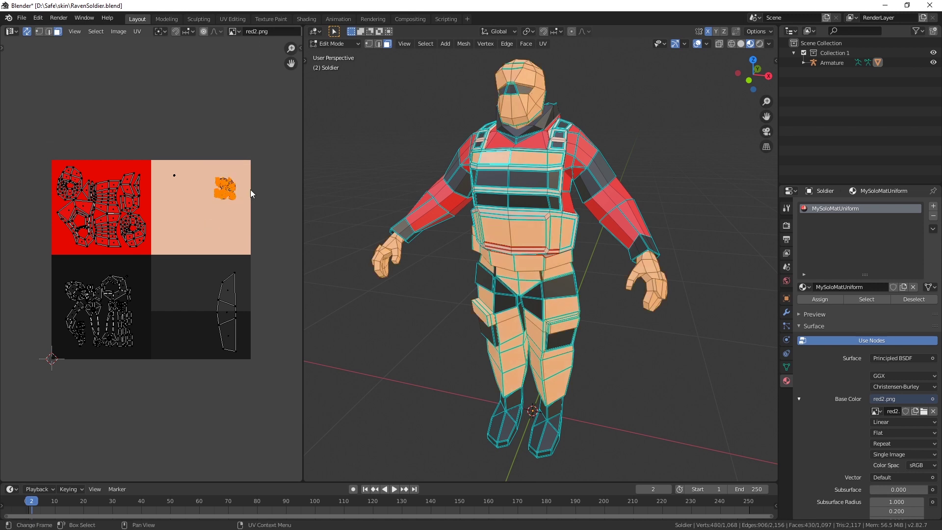
pyautogui.press('g')
pyautogui.click(191, 289)
# Box-select the island on the lower-right dark square and move it up onto the skin square
pyautogui.press('a')
pyautogui.hotkey('alt', 'a')
pyautogui.press('b')
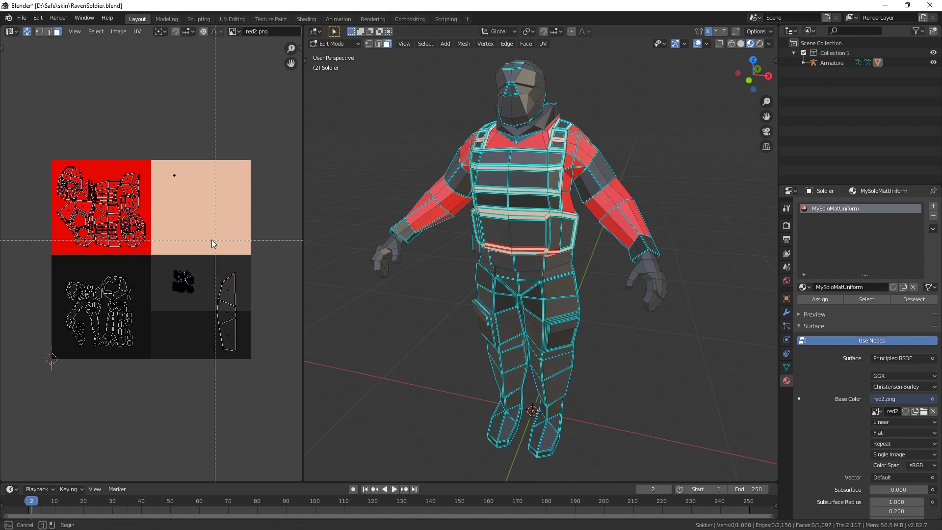
pyautogui.moveTo(212, 240); pyautogui.dragTo(268, 385)
pyautogui.press('g')
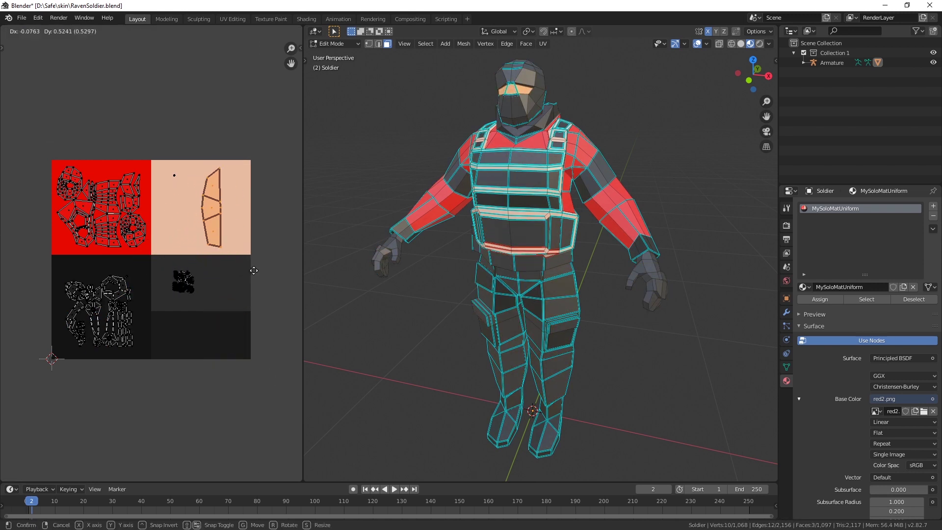
pyautogui.click(254, 274)
# Leave the small UV cluster where it was and return to Object Mode
pyautogui.click(177, 208)
pyautogui.press('b')
pyautogui.moveTo(171, 146); pyautogui.dragTo(181, 185)
pyautogui.press('g')
pyautogui.press('Escape')
pyautogui.press('a')
pyautogui.hotkey('ctrl', 'z')
pyautogui.press('Tab')
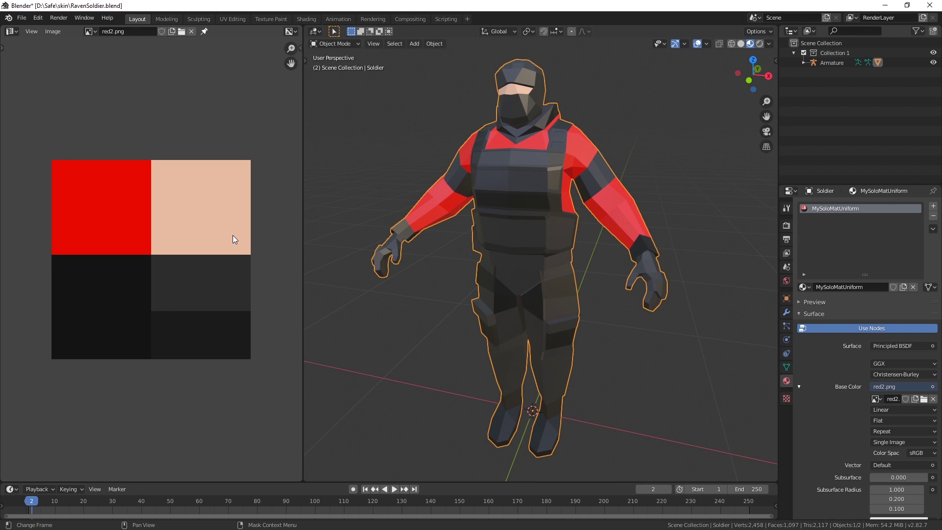
pyautogui.scroll(-1, 559, 221)
pyautogui.scroll(-1, 528, 224)
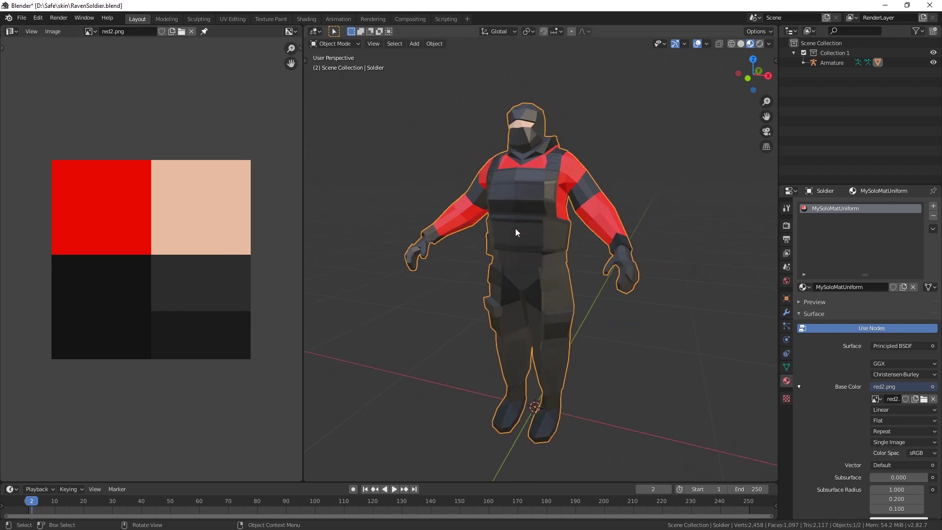
pyautogui.moveTo(516, 229); pyautogui.dragTo(496, 240, button='middle')
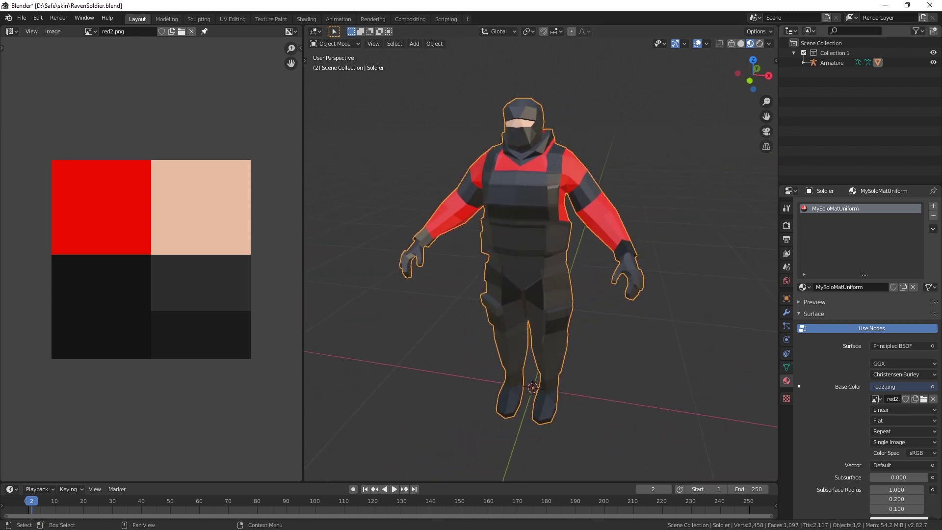